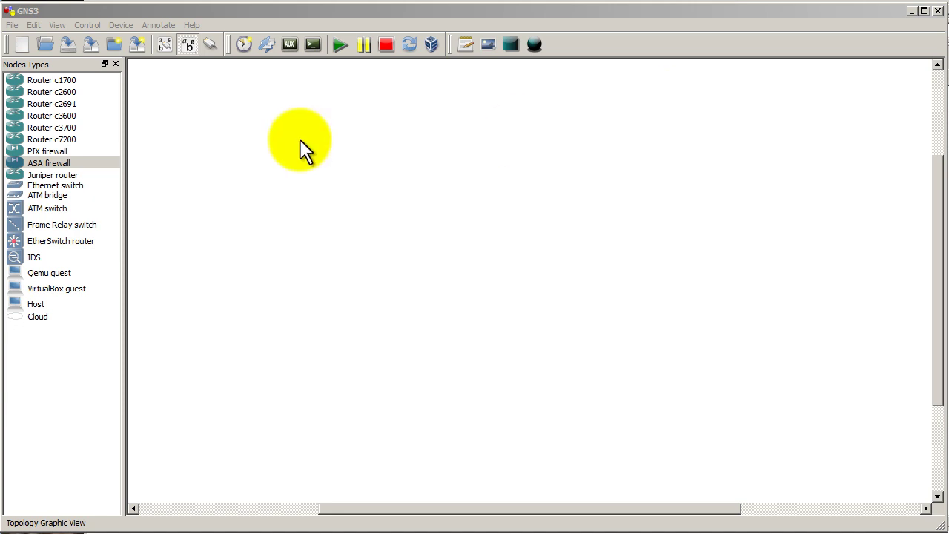
Add a c3700 router, delete it as R2, and pick the ASA firewall node type
{"action": "left_click_drag", "start_coordinate": [60, 128], "coordinate": [383, 180]}
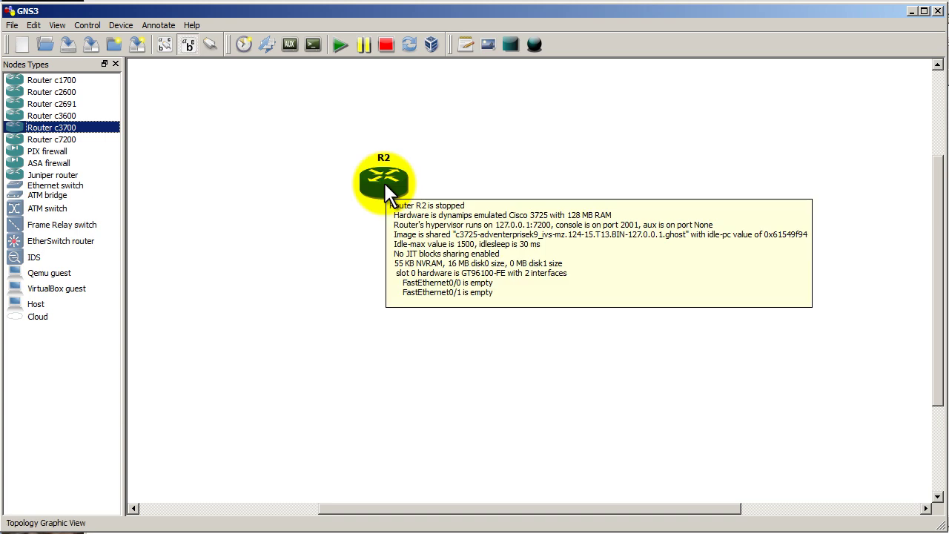
{"action": "left_click", "coordinate": [383, 181]}
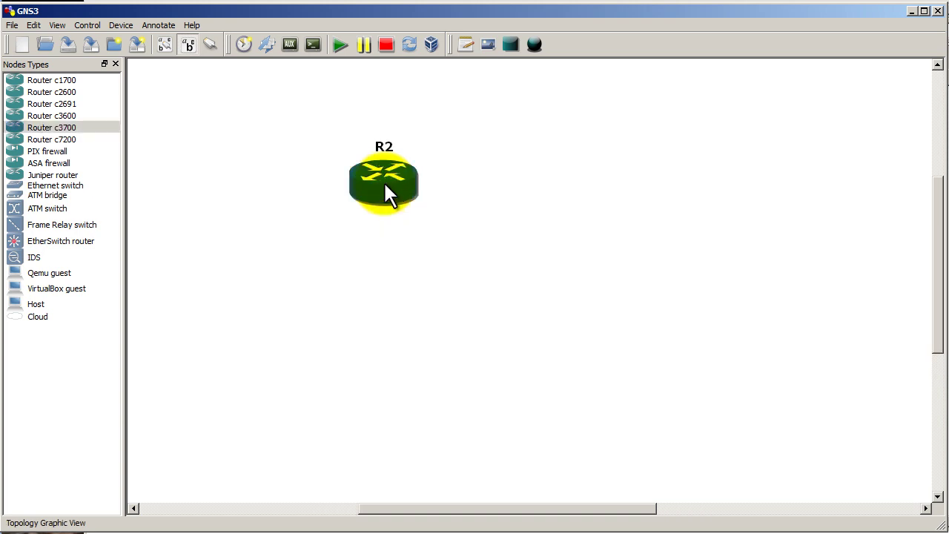
{"action": "key", "text": "Delete"}
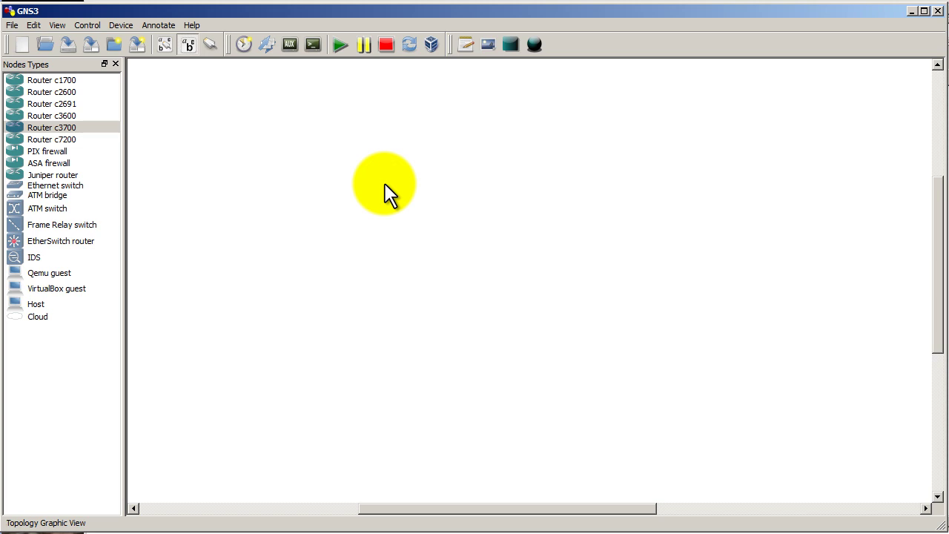
{"action": "left_click", "coordinate": [65, 164]}
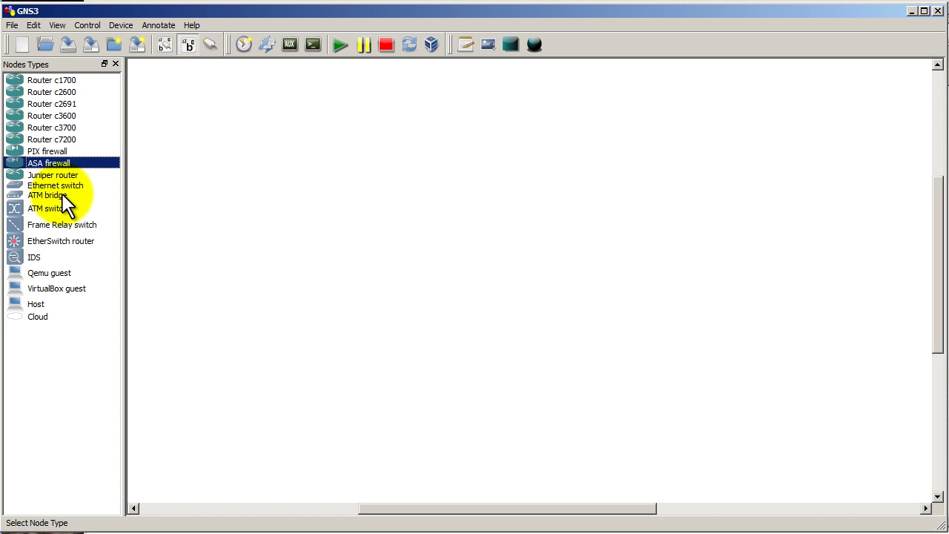
Place a canvas note with the lines 'asa 8.4', 'third', 'kernel' and 'vm'
{"action": "left_click", "coordinate": [463, 44]}
{"action": "left_click", "coordinate": [466, 182]}
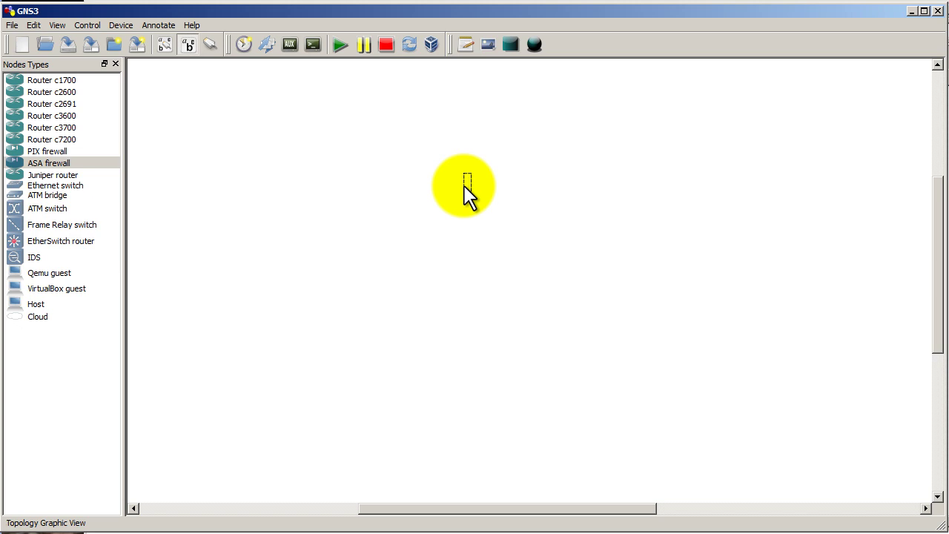
{"action": "type", "text": "asa 8.4"}
{"action": "key", "text": "Return"}
{"action": "type", "text": "third"}
{"action": "key", "text": "Return"}
{"action": "type", "text": "kernel"}
{"action": "type", "text": "vm"}
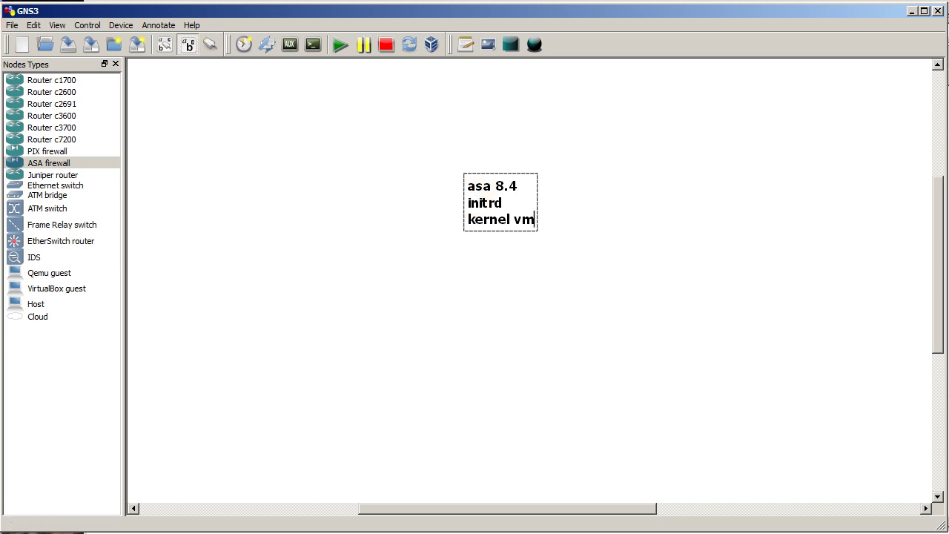
Add 'linuz' to the note's kernel line, review its lines, then delete the note
{"action": "left_click", "coordinate": [536, 218]}
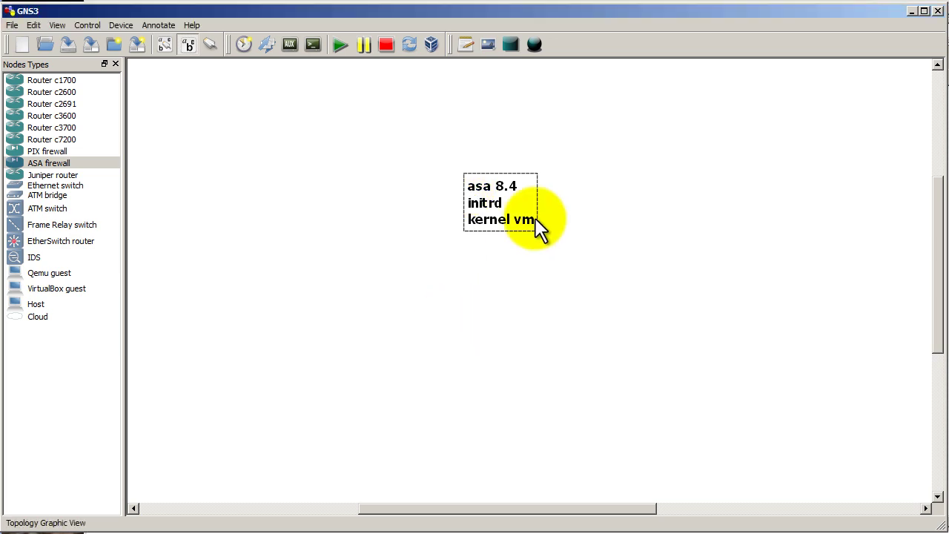
{"action": "triple_click", "coordinate": [534, 218]}
{"action": "left_click", "coordinate": [534, 218]}
{"action": "type", "text": "linuz"}
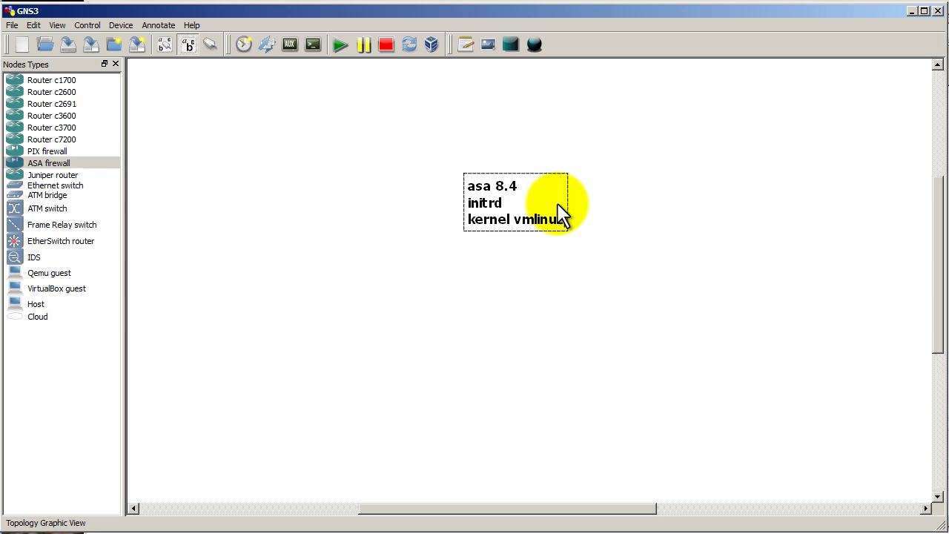
{"action": "left_click_drag", "start_coordinate": [519, 186], "coordinate": [468, 186]}
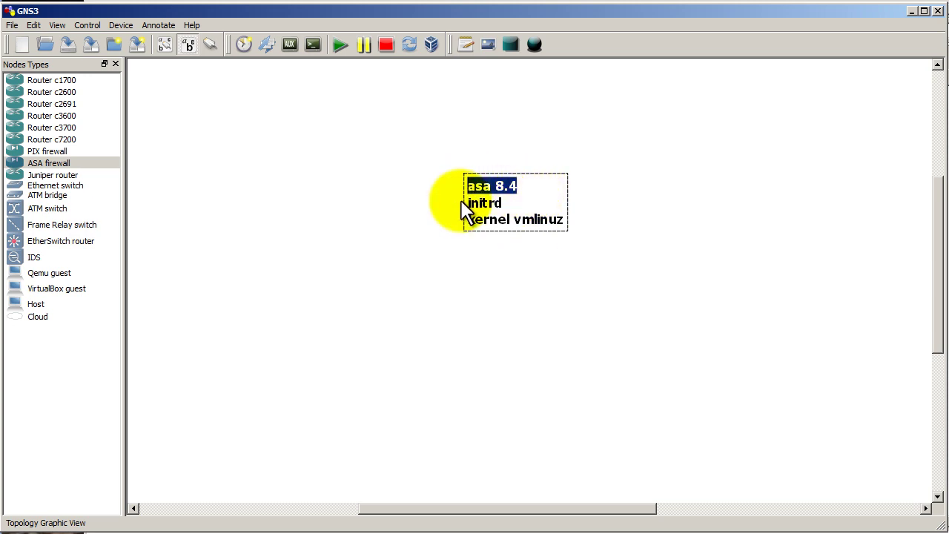
{"action": "left_click_drag", "start_coordinate": [464, 208], "coordinate": [572, 223]}
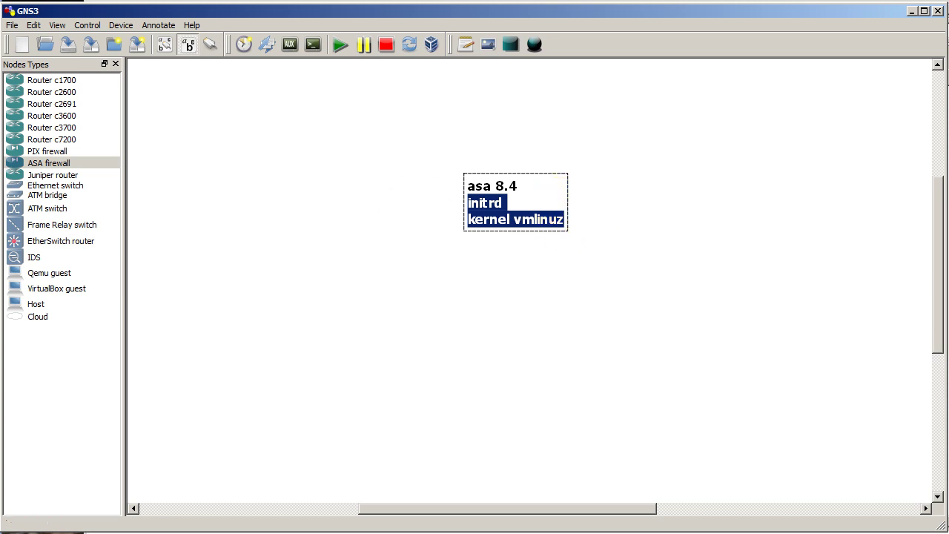
{"action": "left_click", "coordinate": [483, 200]}
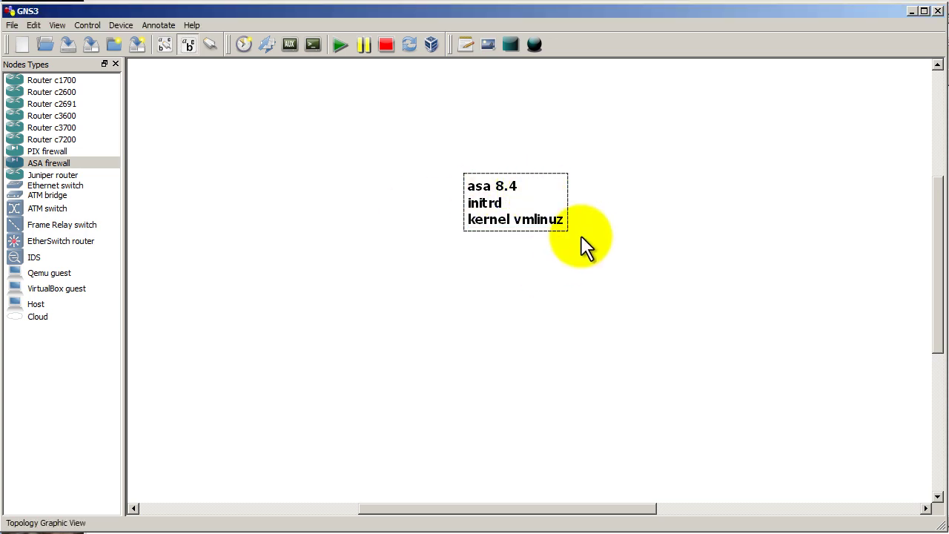
{"action": "key", "text": "Delete"}
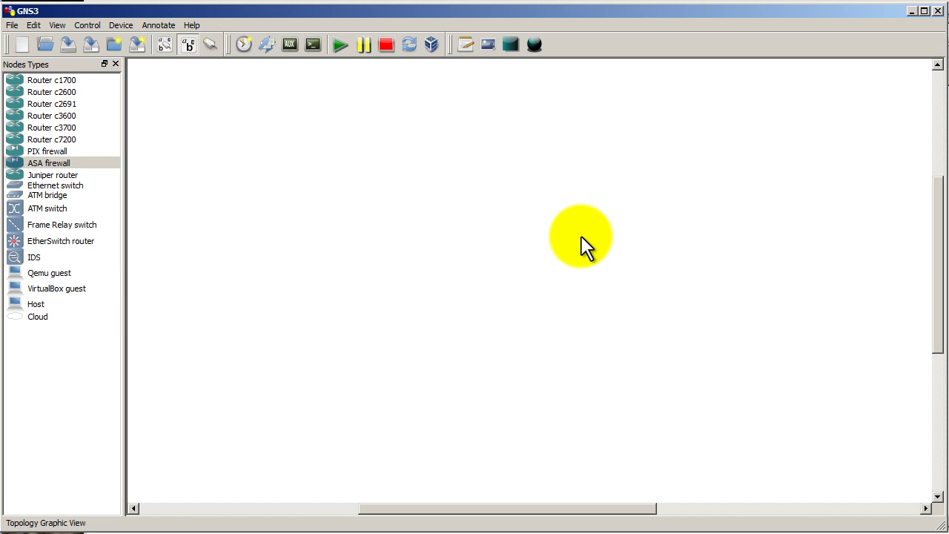
Run Test Settings in Preferences > Qemu and inspect the current Qemuwrapper path
{"action": "left_click", "coordinate": [37, 26]}
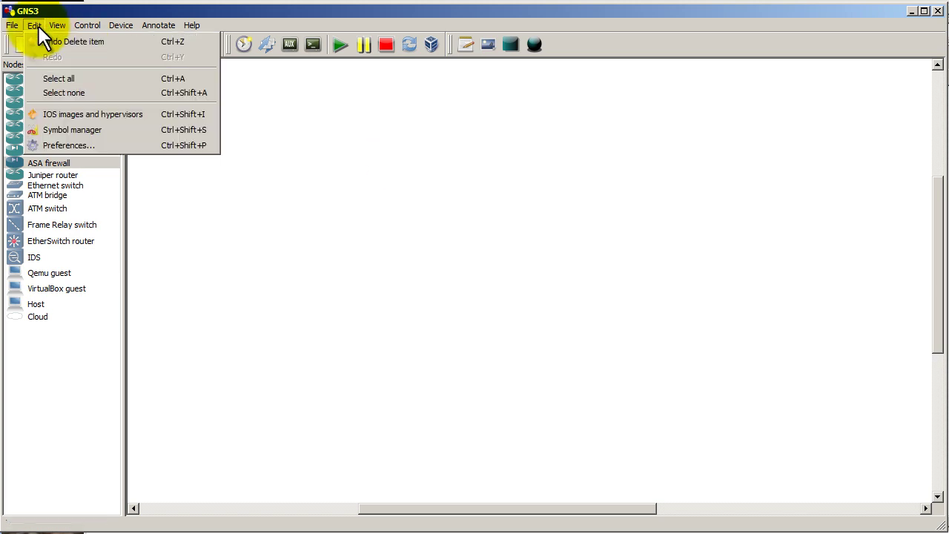
{"action": "left_click", "coordinate": [66, 146]}
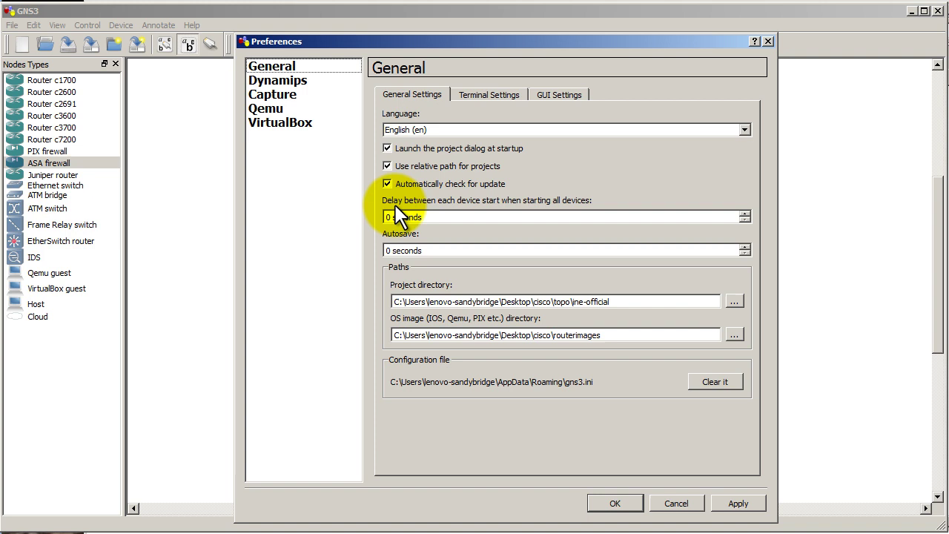
{"action": "left_click", "coordinate": [273, 109]}
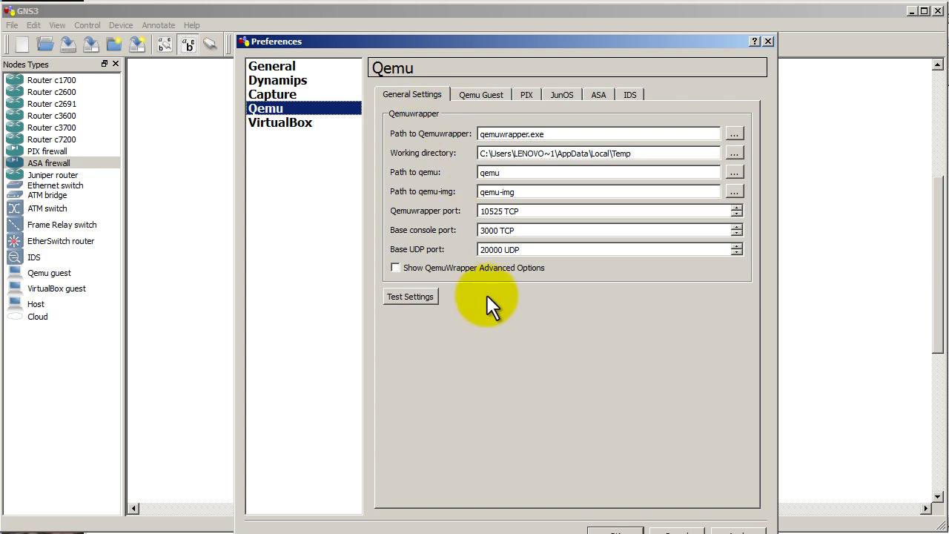
{"action": "left_click", "coordinate": [425, 298]}
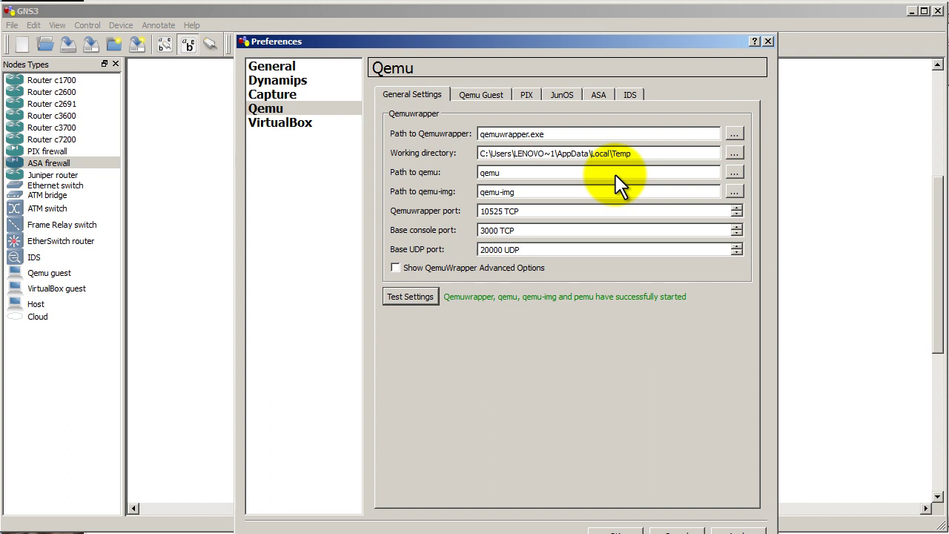
{"action": "left_click_drag", "start_coordinate": [571, 135], "coordinate": [463, 152]}
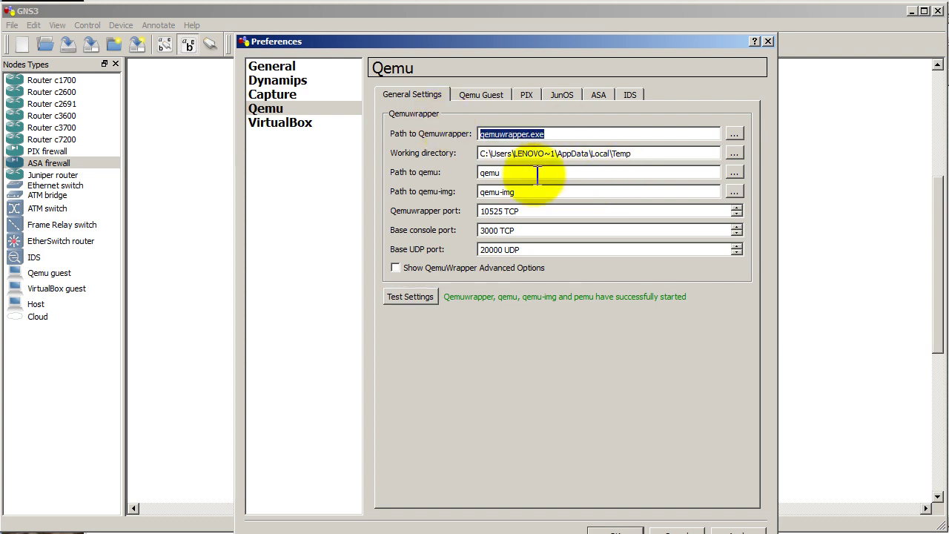
{"action": "left_click", "coordinate": [561, 134]}
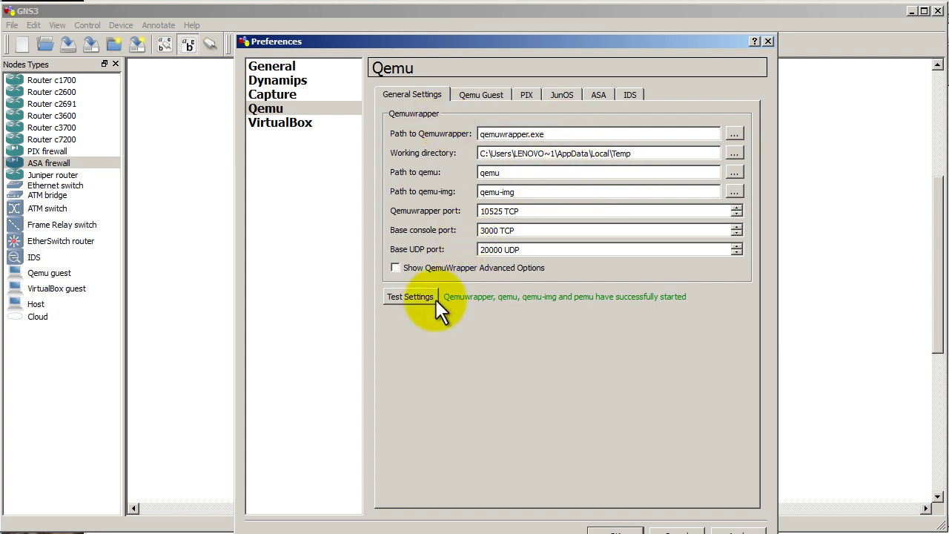
Set the Qemuwrapper path to C:\Program Files\GNS3\qemuwrapper.exe
{"action": "left_click", "coordinate": [741, 133]}
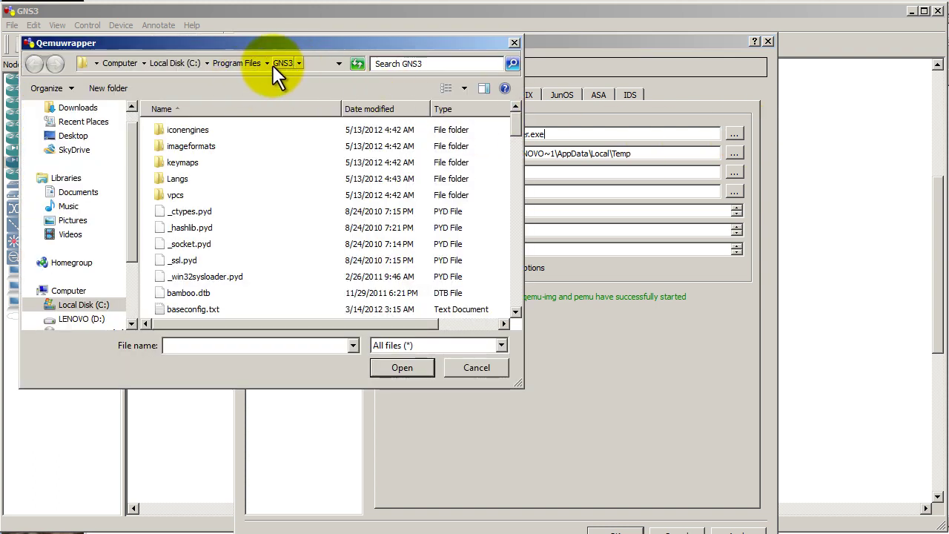
{"action": "scroll", "coordinate": [520, 134], "scroll_direction": "down", "scroll_amount": 1}
{"action": "left_click_drag", "start_coordinate": [519, 127], "coordinate": [510, 247]}
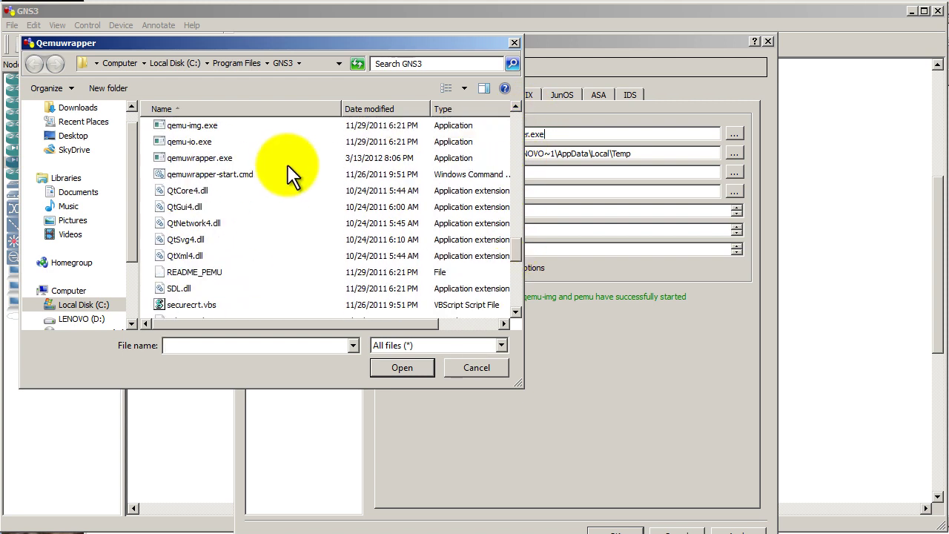
{"action": "left_click", "coordinate": [205, 160]}
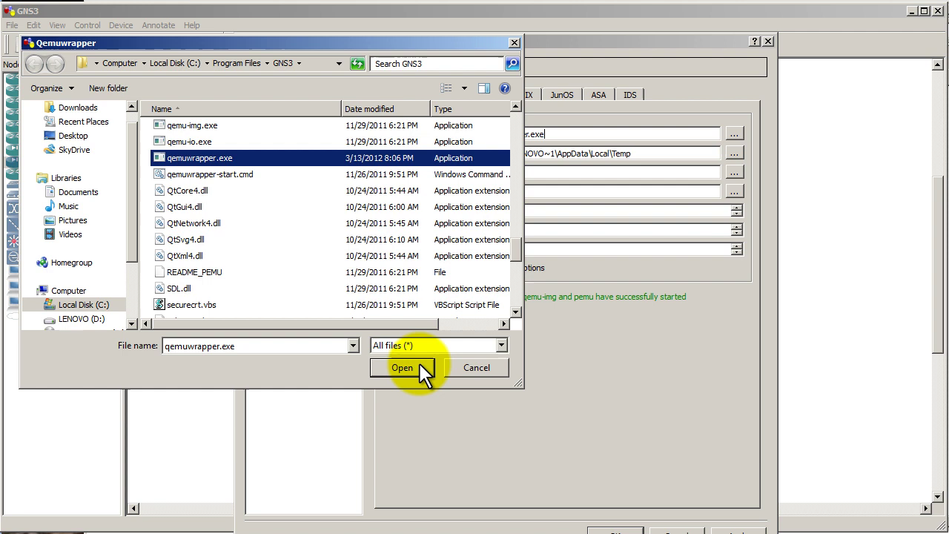
{"action": "left_click", "coordinate": [422, 369]}
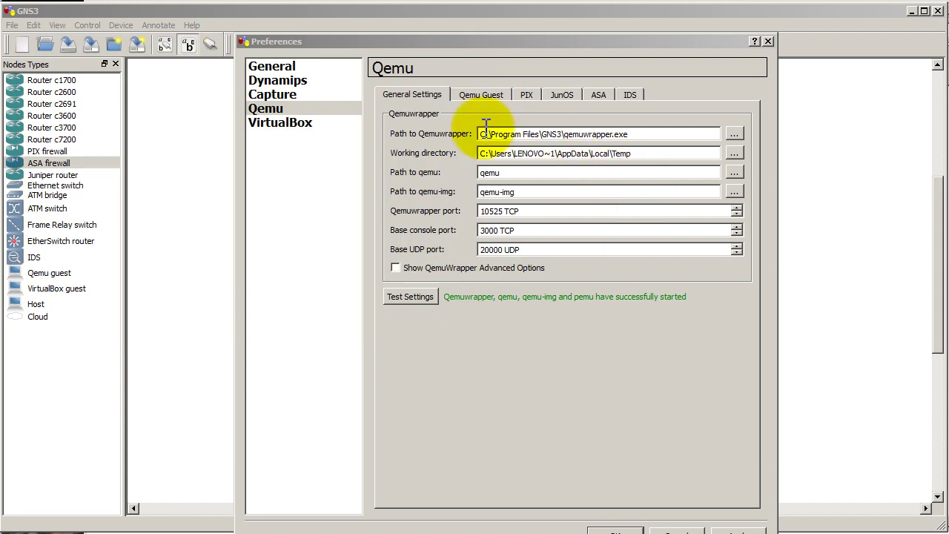
{"action": "left_click_drag", "start_coordinate": [482, 134], "coordinate": [461, 155]}
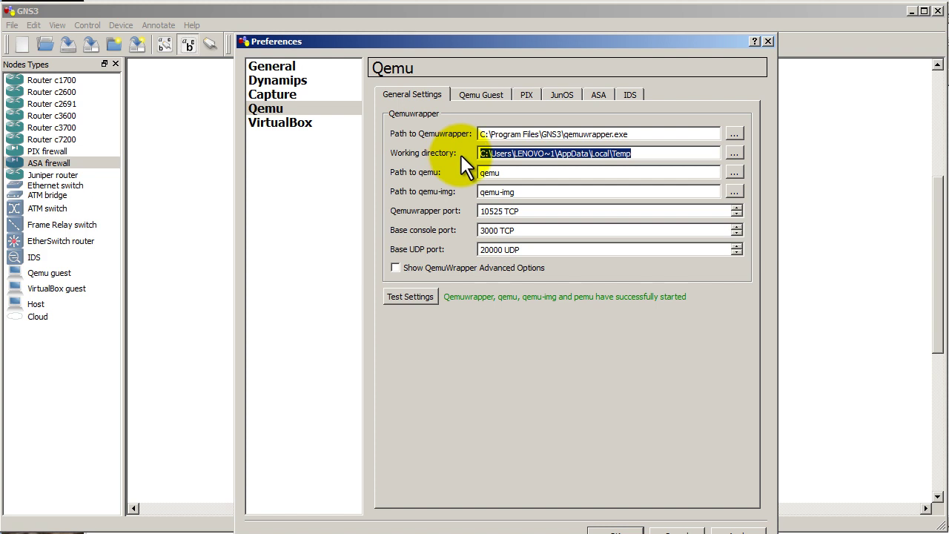
Set the Qemu working directory to G:\, then bring up the ASA settings
{"action": "left_click", "coordinate": [734, 153]}
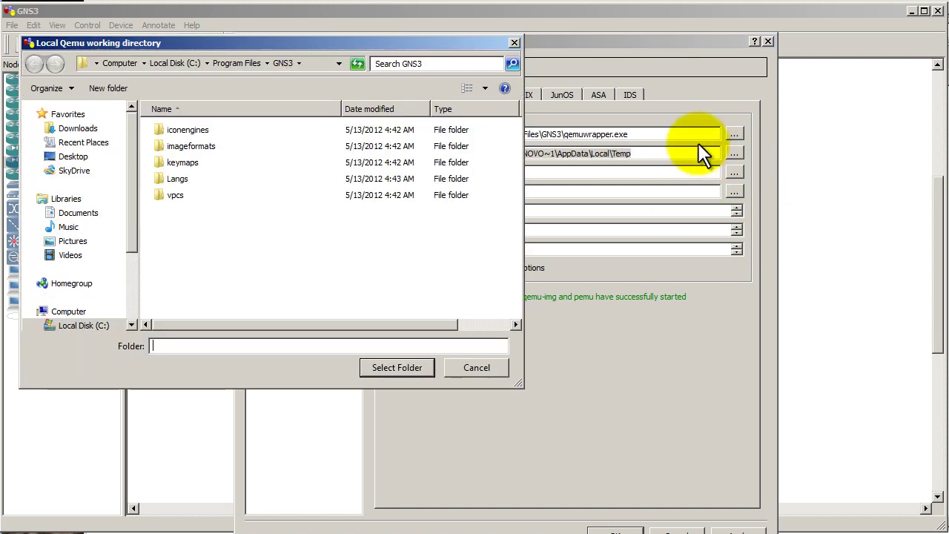
{"action": "scroll", "coordinate": [134, 258], "scroll_direction": "down", "scroll_amount": 2}
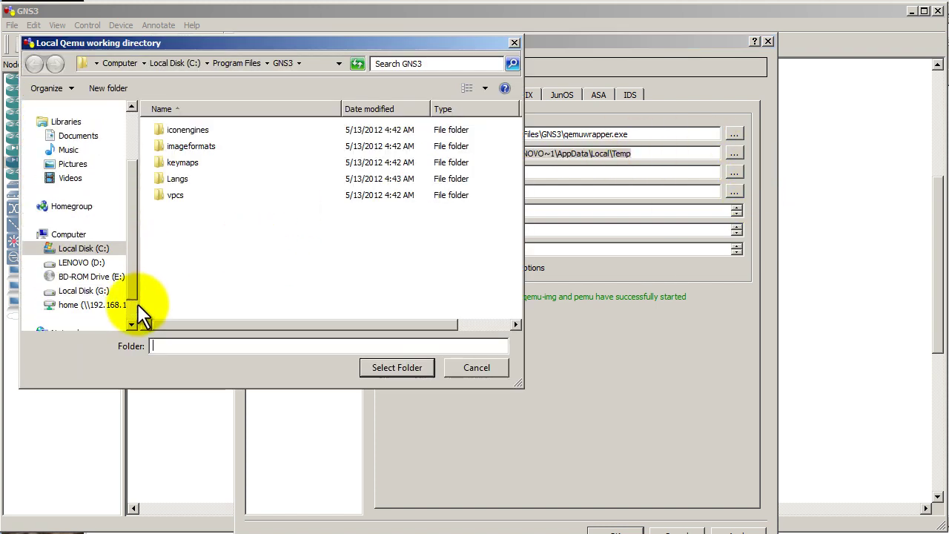
{"action": "left_click", "coordinate": [84, 290]}
{"action": "left_click", "coordinate": [371, 367]}
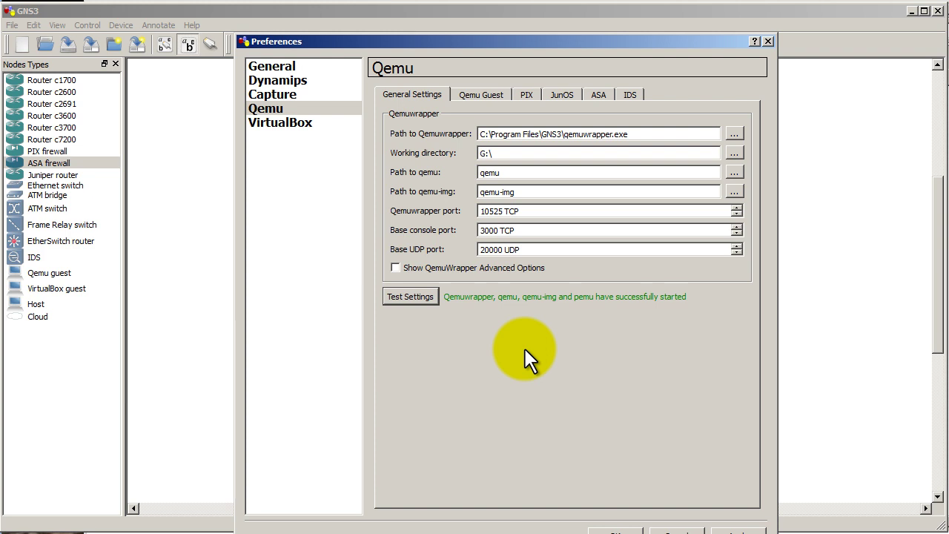
{"action": "left_click", "coordinate": [598, 95]}
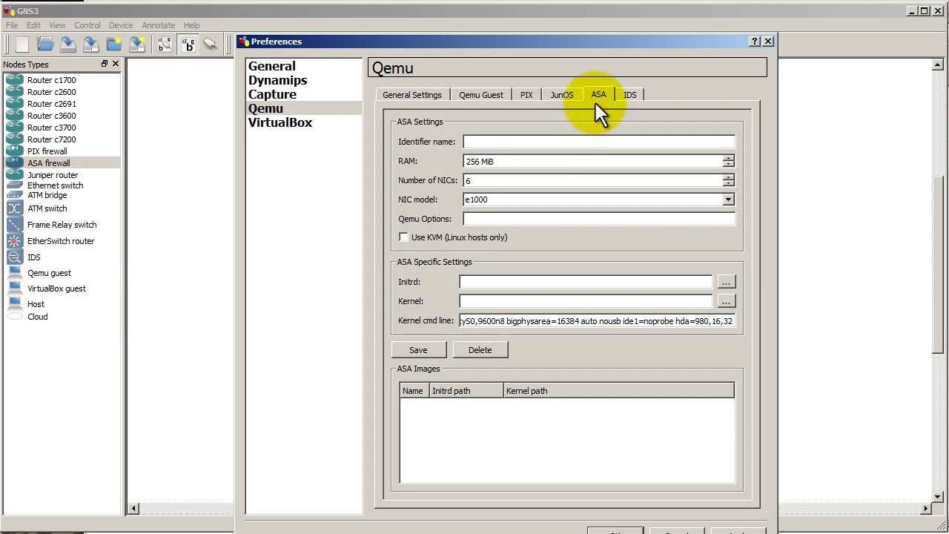
Enter 'ASA 8.4' as the identifier name and raise RAM from 256 to 1024 MiB
{"action": "type", "text": "ASA 8.4"}
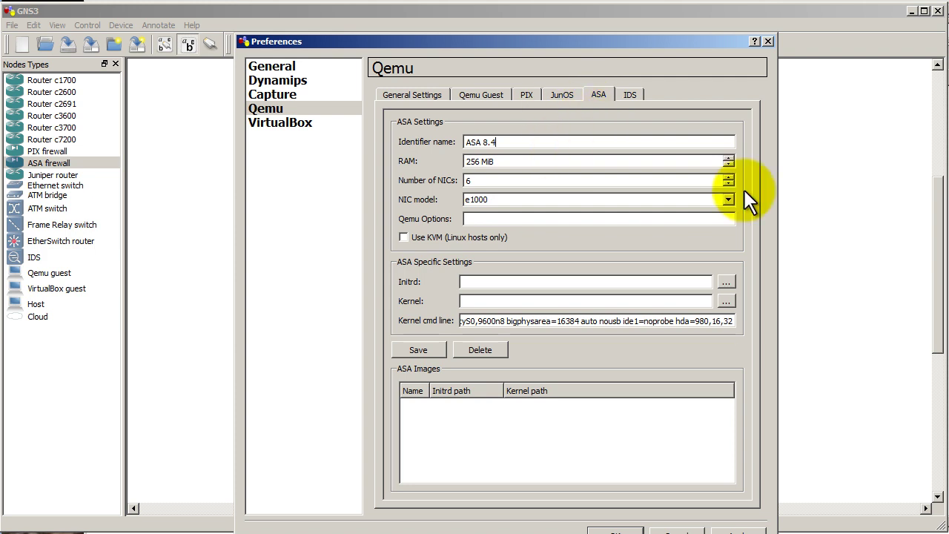
{"action": "left_click", "coordinate": [726, 158]}
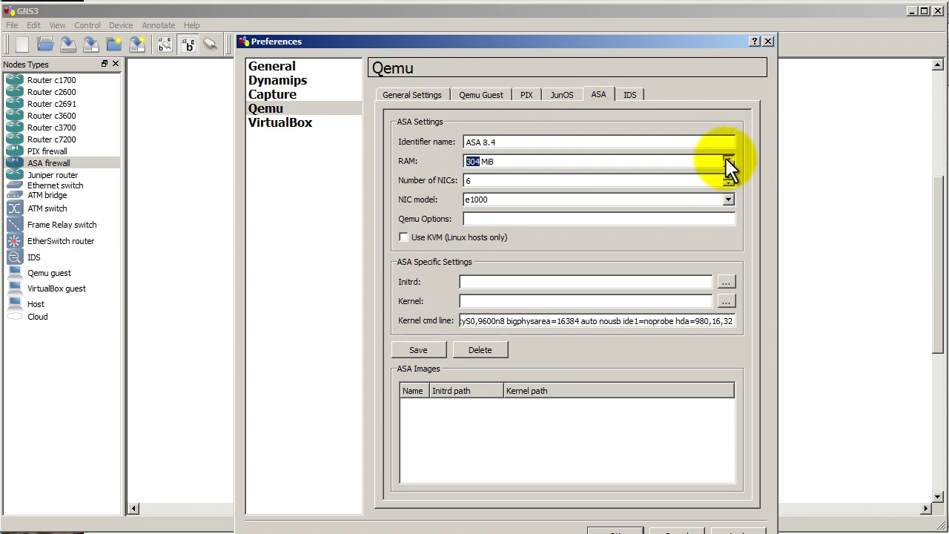
{"action": "left_click_drag", "start_coordinate": [726, 158], "coordinate": [723, 157]}
{"action": "left_click", "coordinate": [478, 164]}
{"action": "double_click", "coordinate": [479, 163]}
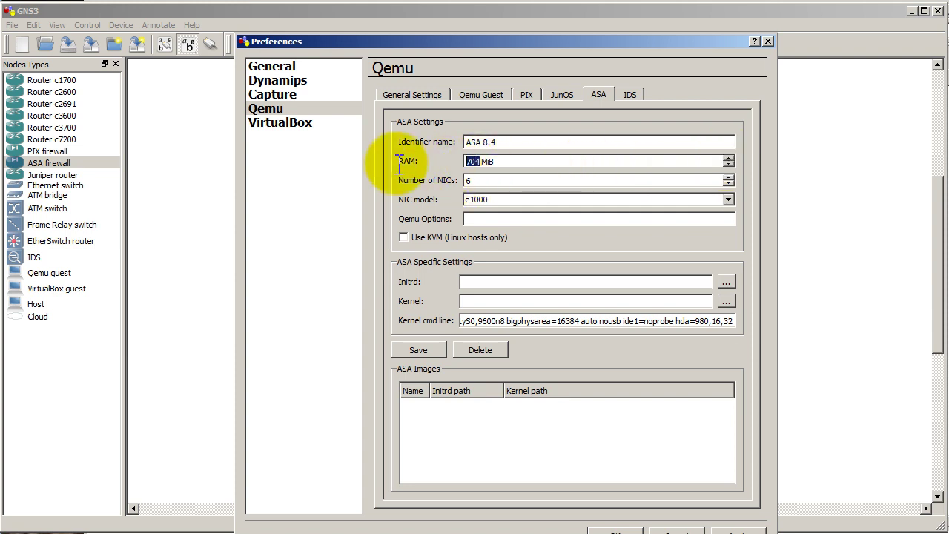
{"action": "type", "text": "1024"}
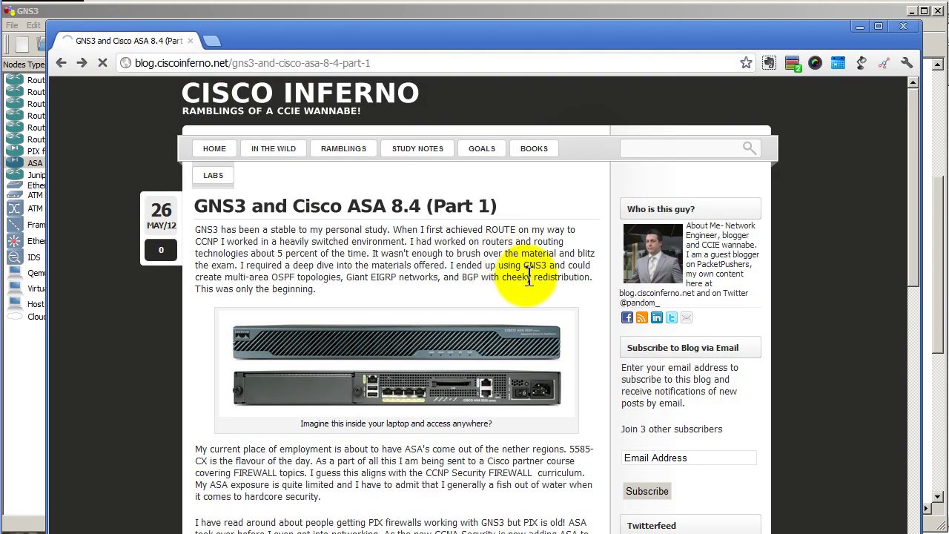
Scroll the blog to ASA SETTINGS, copy its Qemu Options string, and return to GNS3
{"action": "scroll", "coordinate": [545, 274], "scroll_direction": "down", "scroll_amount": 10}
{"action": "scroll", "coordinate": [537, 267], "scroll_direction": "down", "scroll_amount": 4}
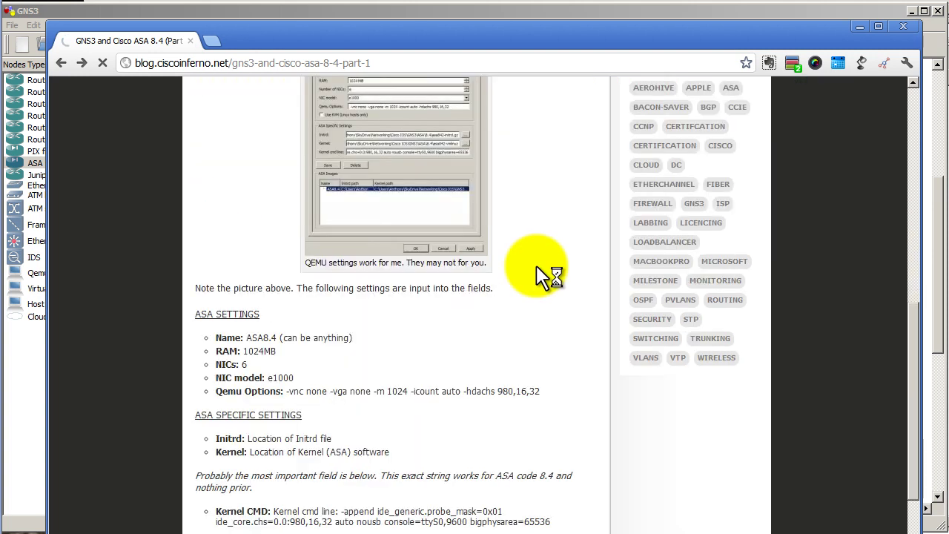
{"action": "scroll", "coordinate": [537, 267], "scroll_direction": "up", "scroll_amount": 4}
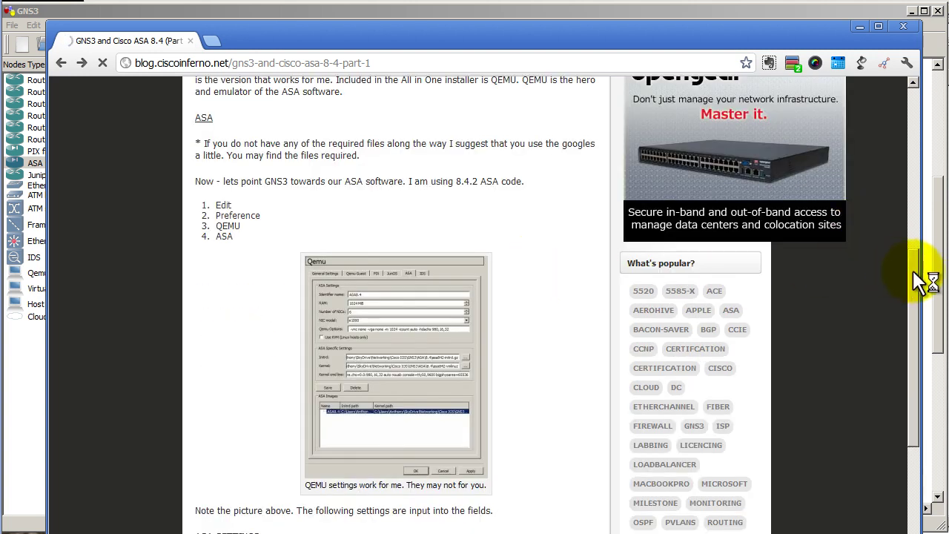
{"action": "left_click_drag", "start_coordinate": [918, 273], "coordinate": [899, 112]}
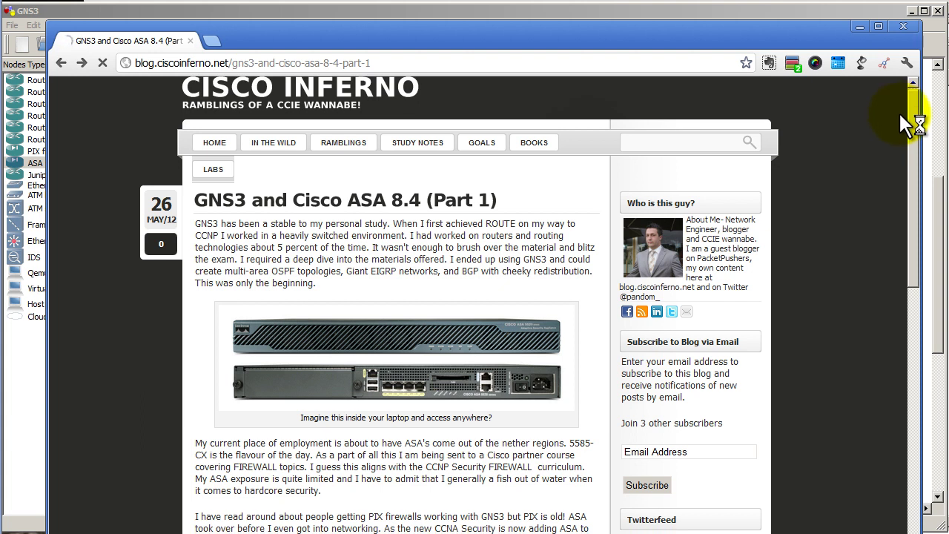
{"action": "left_click_drag", "start_coordinate": [899, 113], "coordinate": [893, 341]}
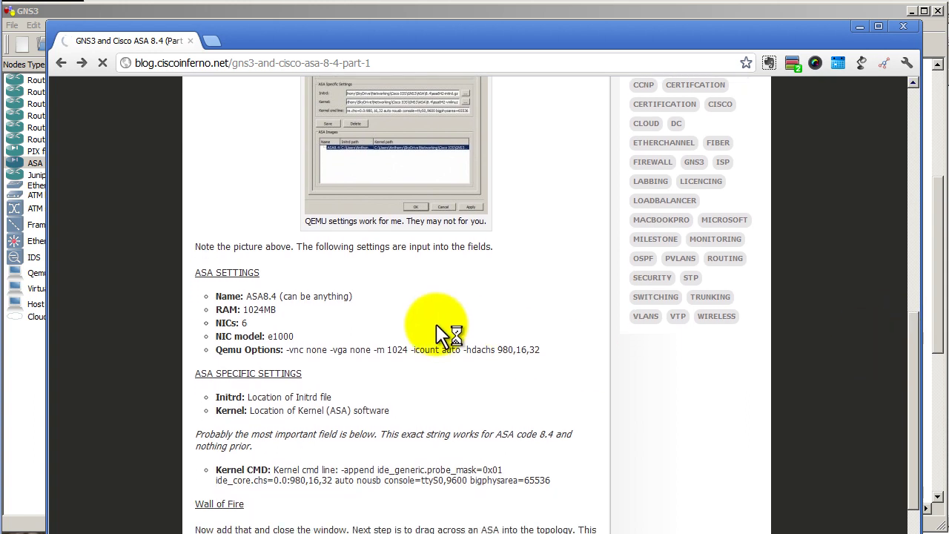
{"action": "left_click_drag", "start_coordinate": [286, 349], "coordinate": [555, 350]}
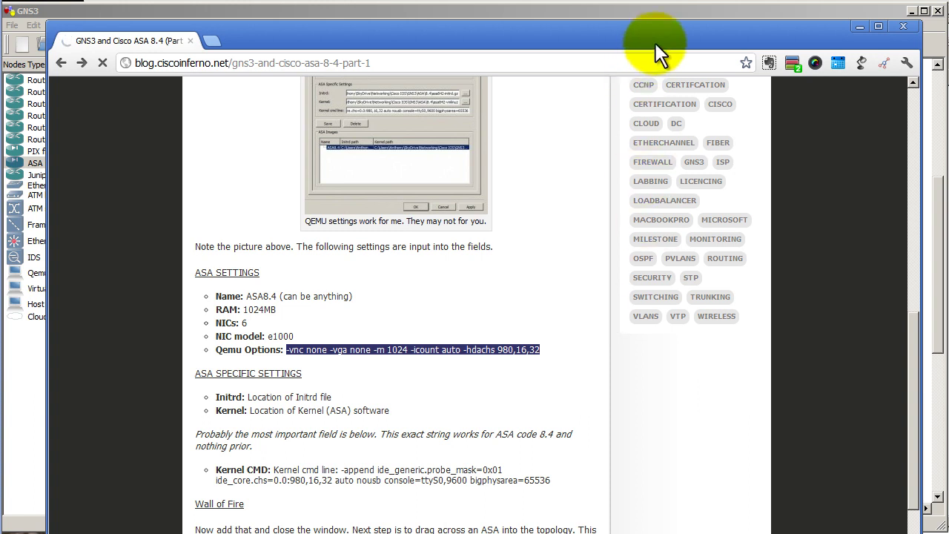
{"action": "key", "text": "alt+Tab"}
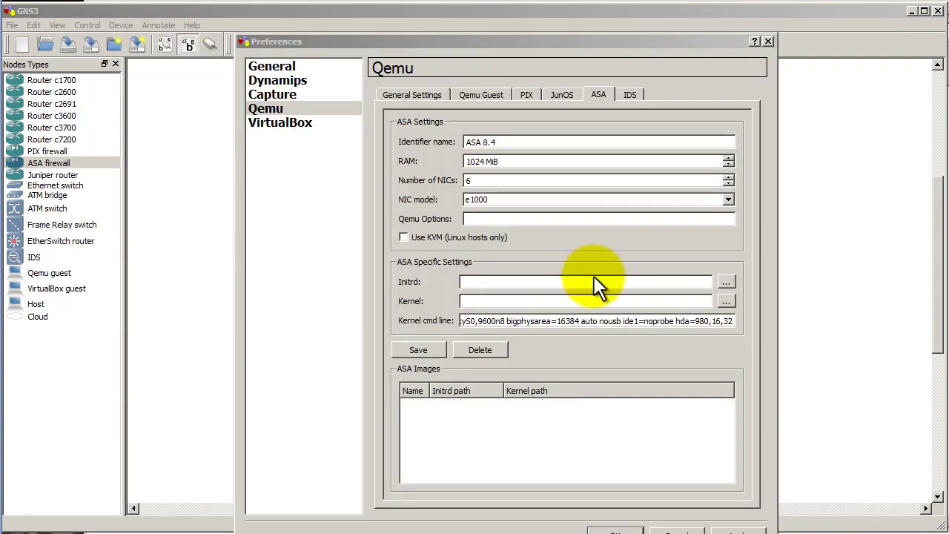
Paste '-vnc none -vga none -m 1024 -icount auto -hdachs 980,16,32' as Qemu Options; cancel the Initrd browse
{"action": "left_click", "coordinate": [494, 219]}
{"action": "right_click", "coordinate": [493, 219]}
{"action": "left_click", "coordinate": [550, 291]}
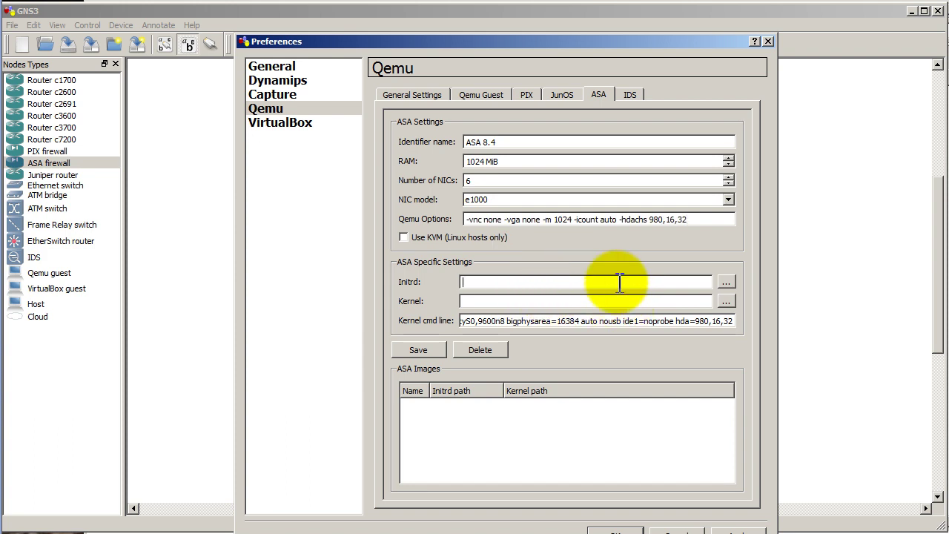
{"action": "left_click", "coordinate": [478, 282]}
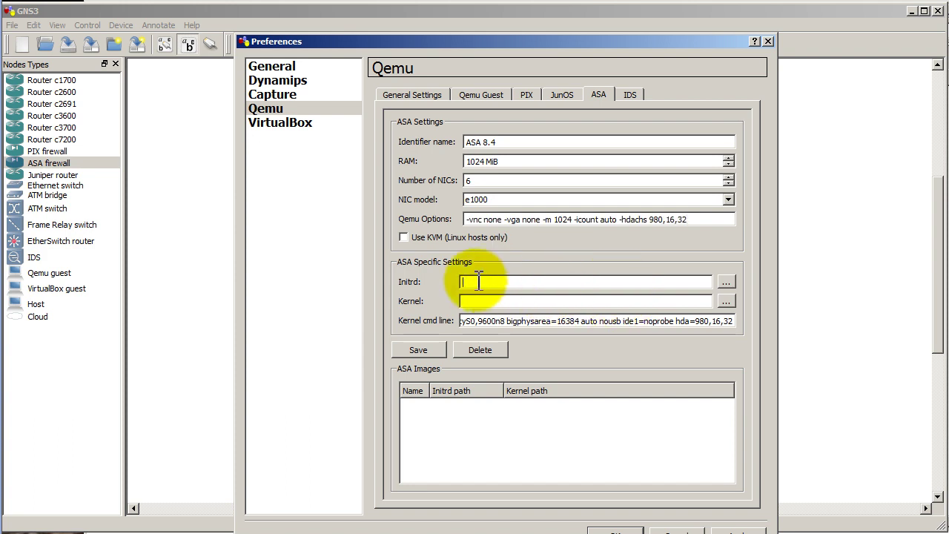
{"action": "left_click", "coordinate": [727, 282]}
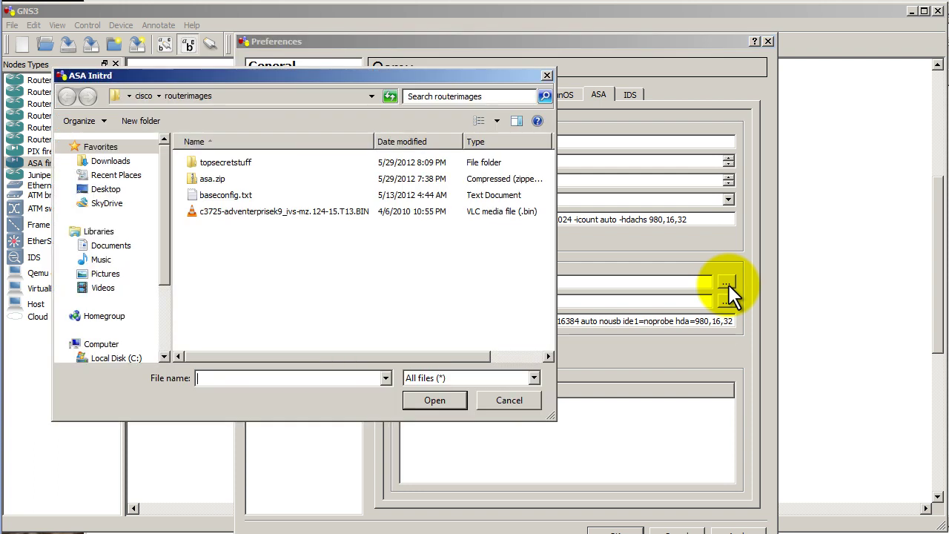
{"action": "left_click", "coordinate": [511, 400]}
Cycle through the open windows to reach the routerimages folder in Explorer
{"action": "key", "text": "alt+Tab"}
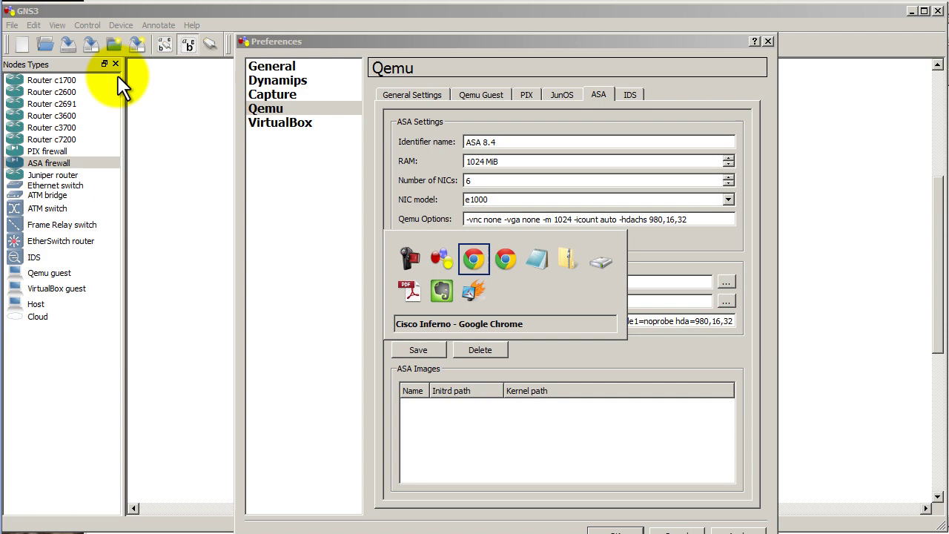
{"action": "key", "text": "alt+Tab"}
{"action": "key", "text": "alt+Tab"}
{"action": "key", "text": "alt+Tab"}
{"action": "key", "text": "alt+Tab"}
{"action": "key", "text": "alt+Tab"}
{"action": "key", "text": "alt+Tab"}
{"action": "key", "text": "alt+Tab"}
{"action": "key", "text": "alt+Tab"}
{"action": "key", "text": "alt+Tab"}
{"action": "key", "text": "alt+Tab"}
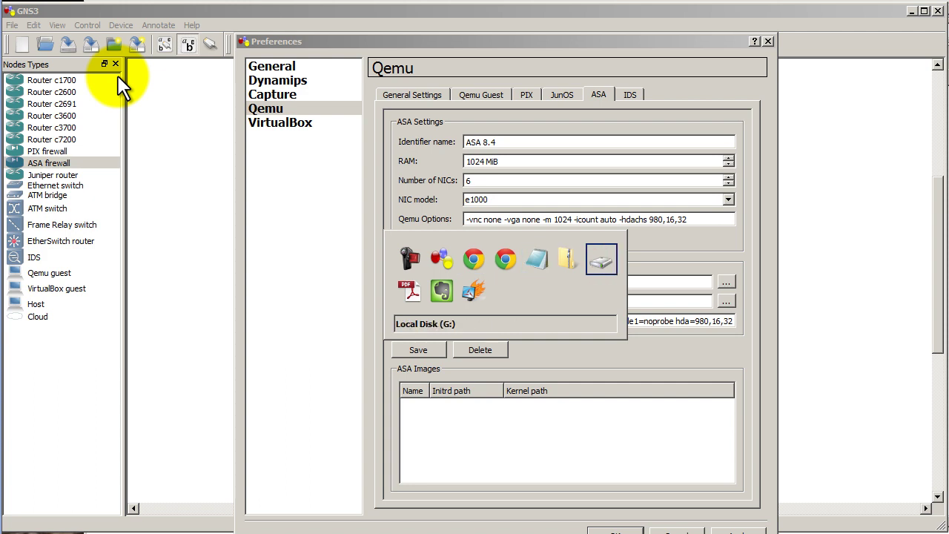
{"action": "key", "text": "alt+Tab"}
{"action": "key", "text": "alt+Tab"}
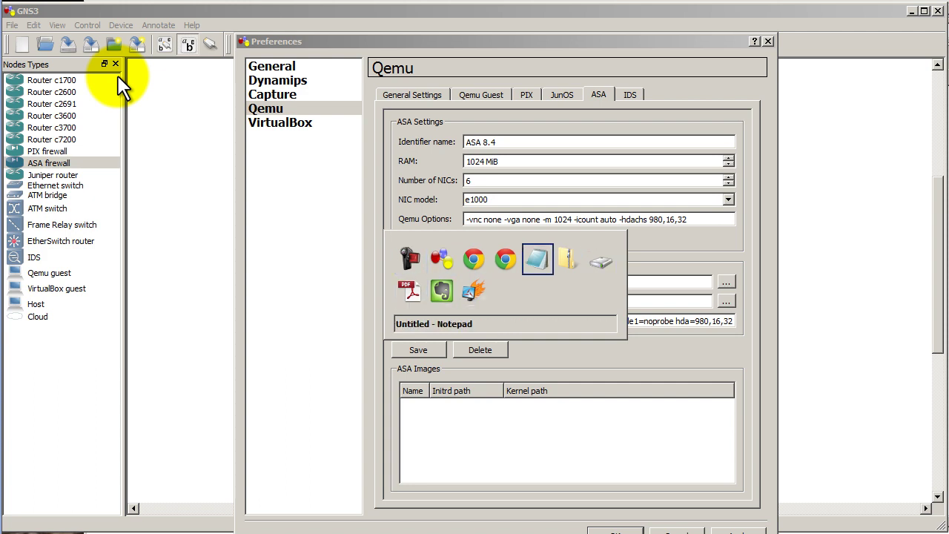
{"action": "key", "text": "Escape"}
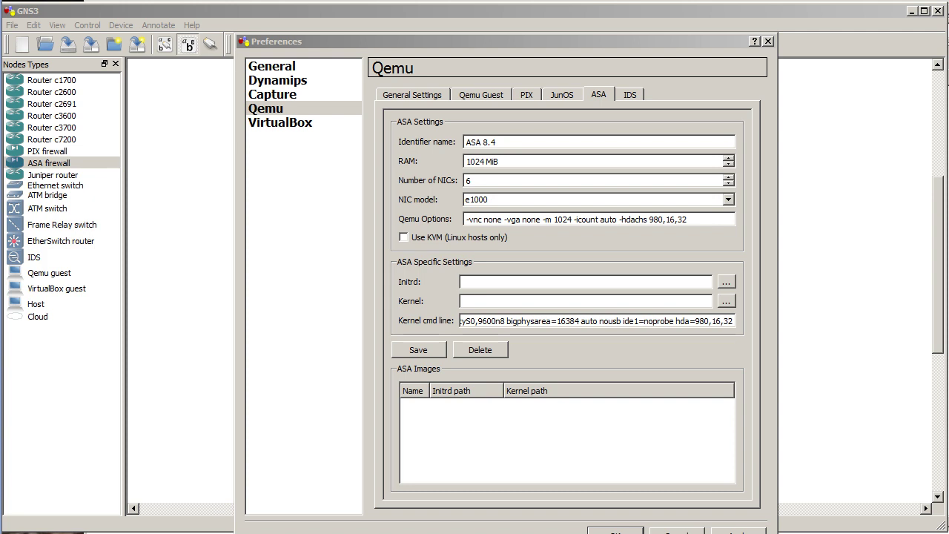
{"action": "key", "text": "alt+Tab"}
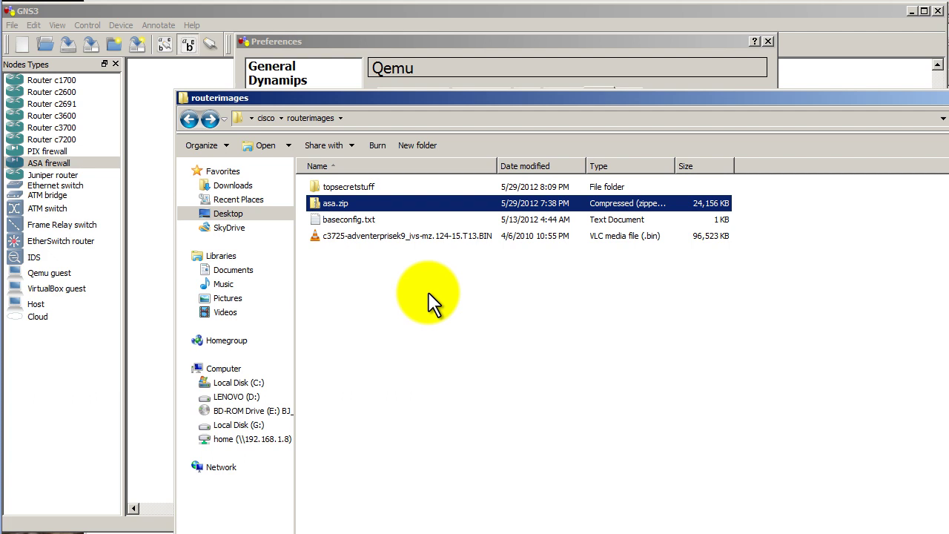
Open asa.zip and select asa842-initrd.gz, asa842-vmlinuz and Configs.txt
{"action": "left_click", "coordinate": [349, 190]}
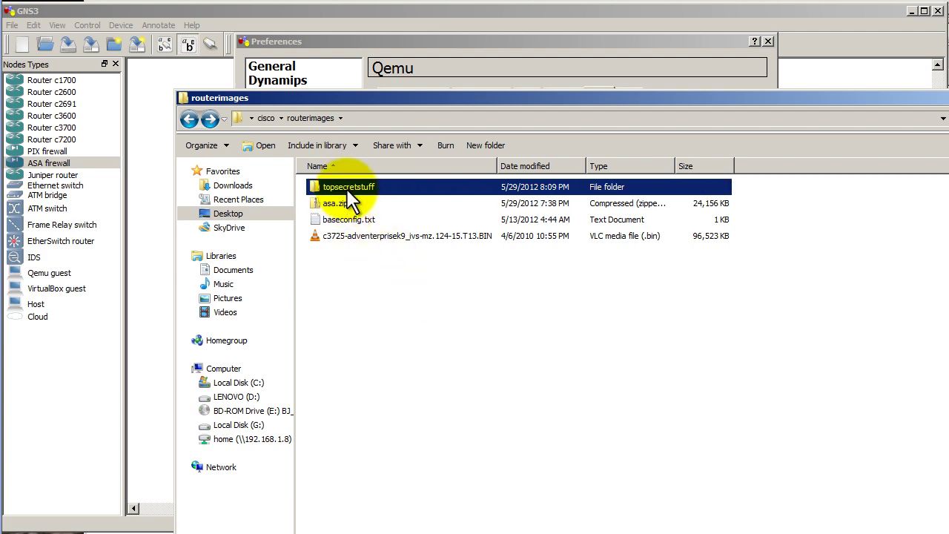
{"action": "double_click", "coordinate": [344, 206]}
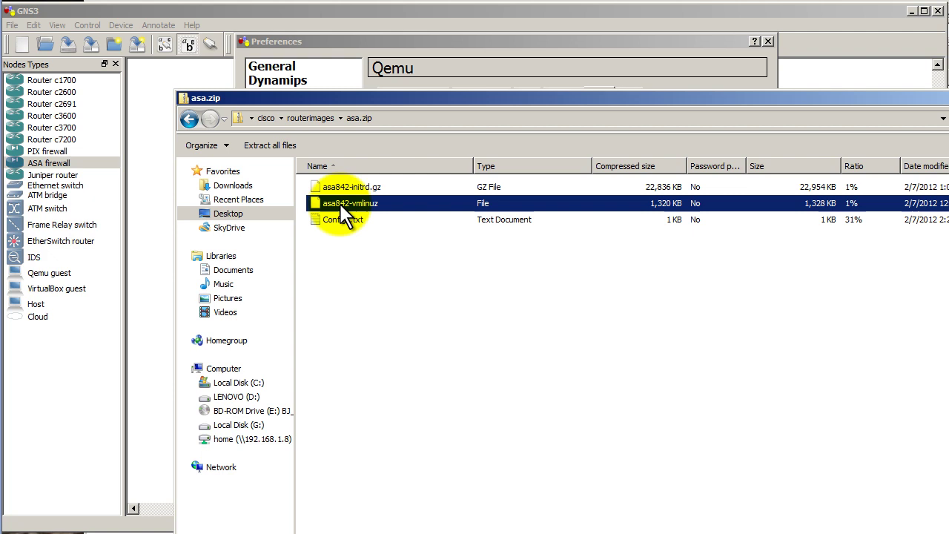
{"action": "left_click", "coordinate": [369, 232]}
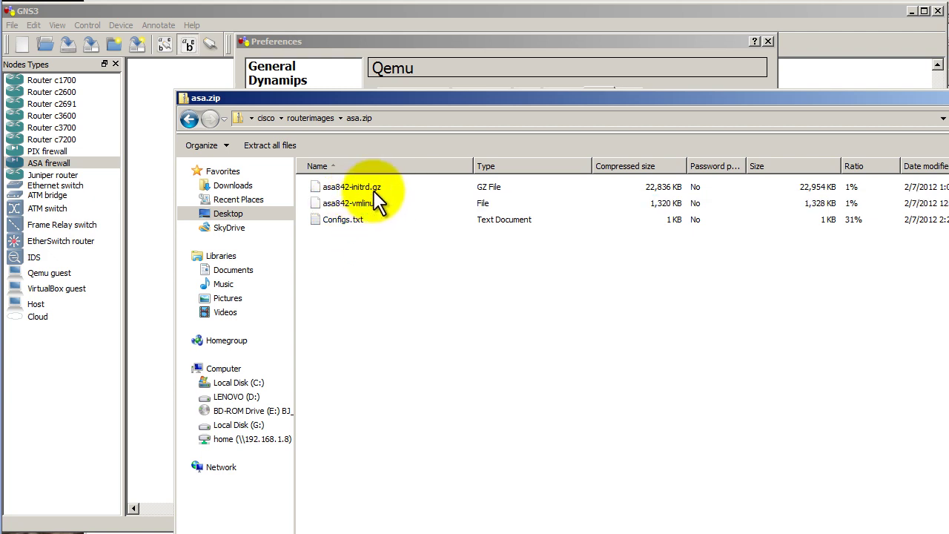
{"action": "left_click", "coordinate": [375, 194]}
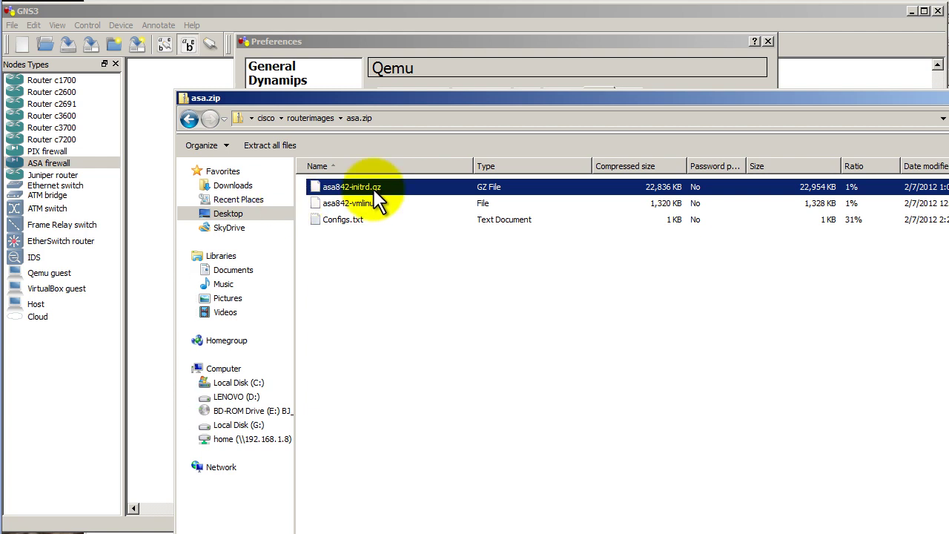
{"action": "left_click", "coordinate": [370, 206]}
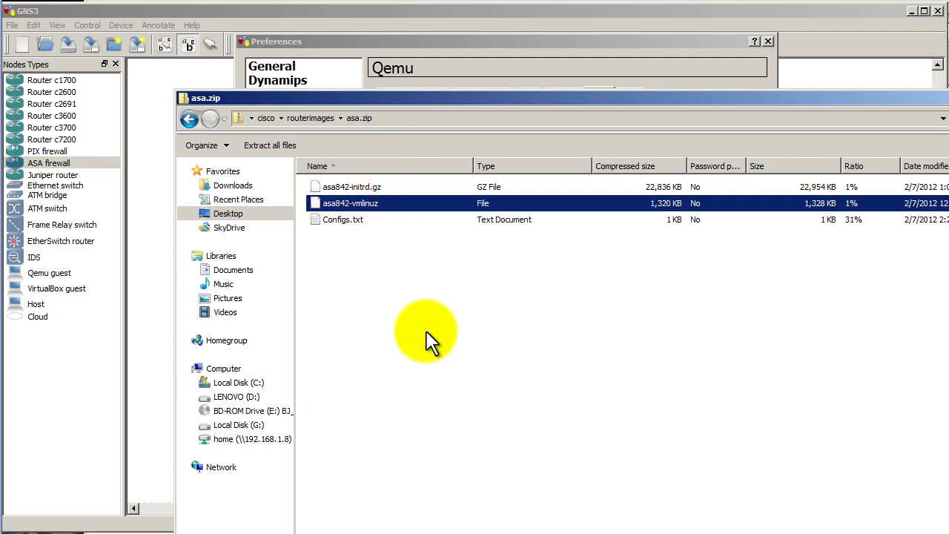
{"action": "left_click", "coordinate": [372, 220]}
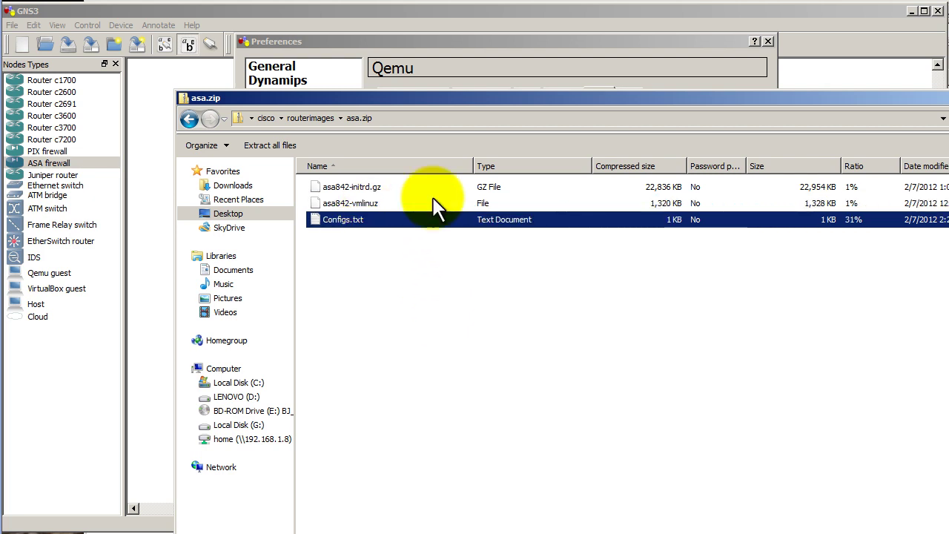
{"action": "key", "text": "ctrl+a"}
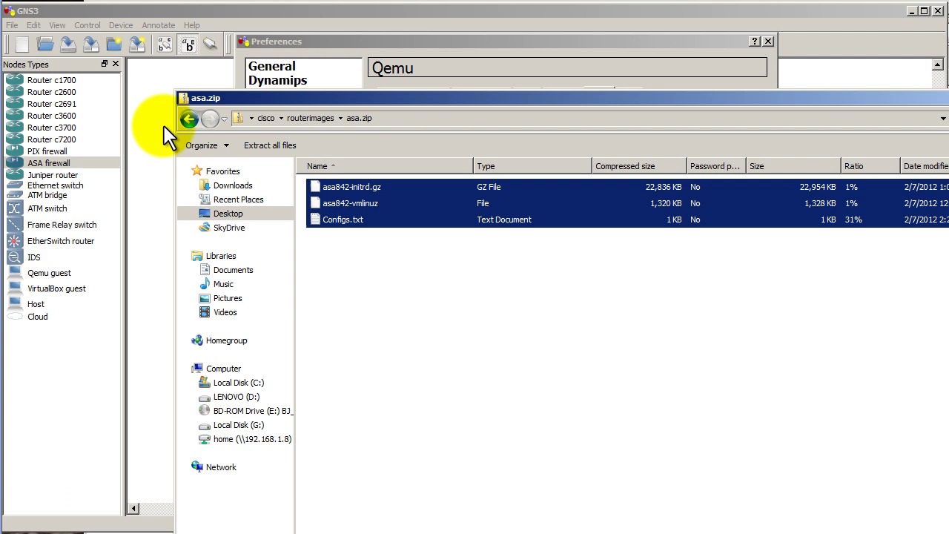
Paste the three ASA files into the routerimages folder and check them there
{"action": "left_click", "coordinate": [193, 120]}
{"action": "right_click", "coordinate": [386, 277]}
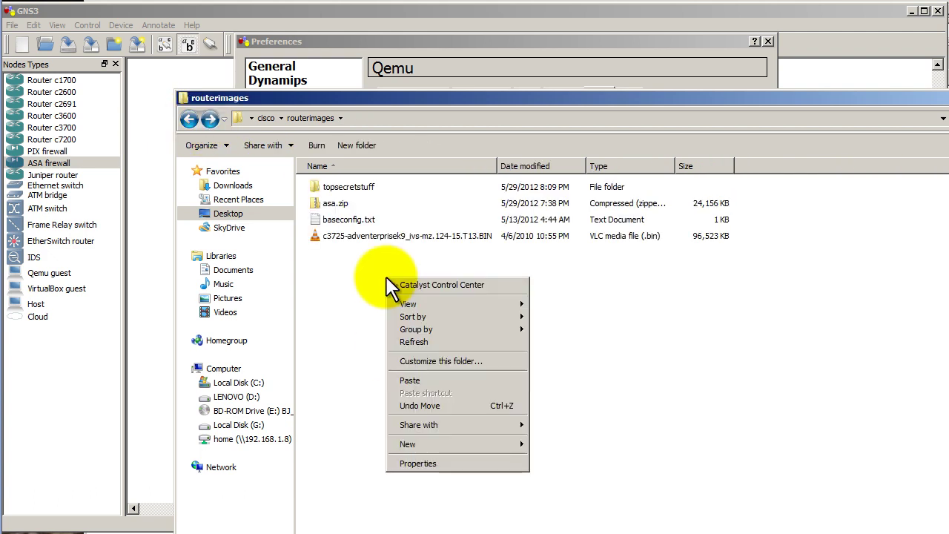
{"action": "left_click", "coordinate": [438, 376]}
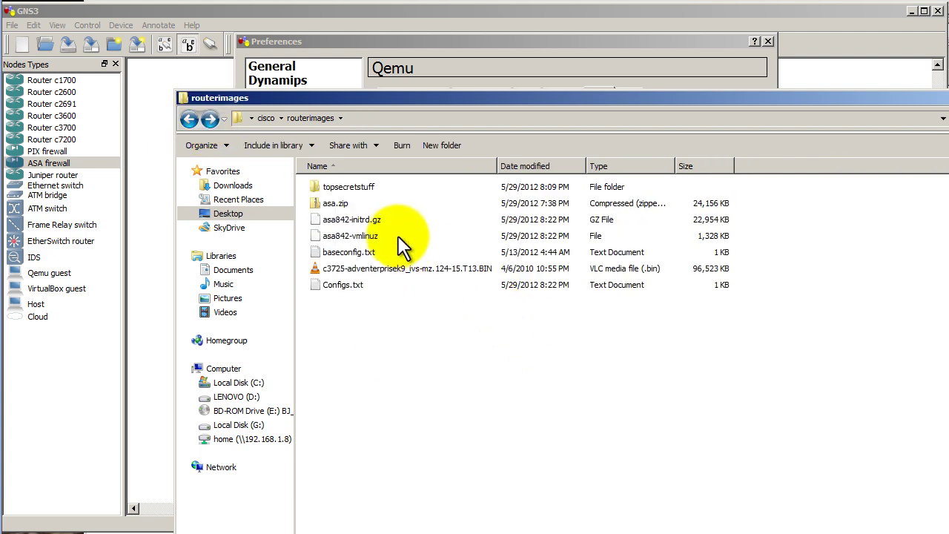
{"action": "left_click", "coordinate": [367, 219]}
{"action": "left_click", "coordinate": [360, 253], "text": "shift"}
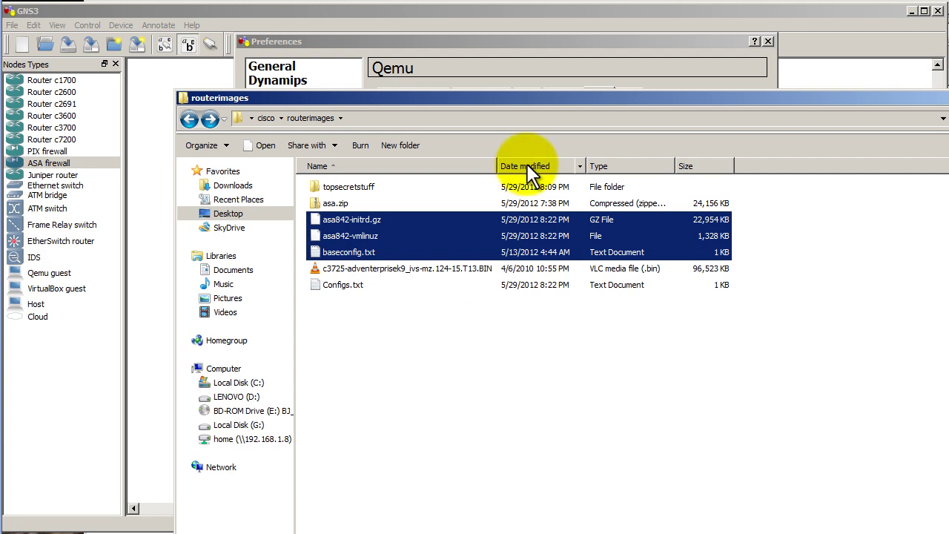
{"action": "left_click", "coordinate": [371, 236]}
{"action": "left_click", "coordinate": [369, 219], "text": "ctrl"}
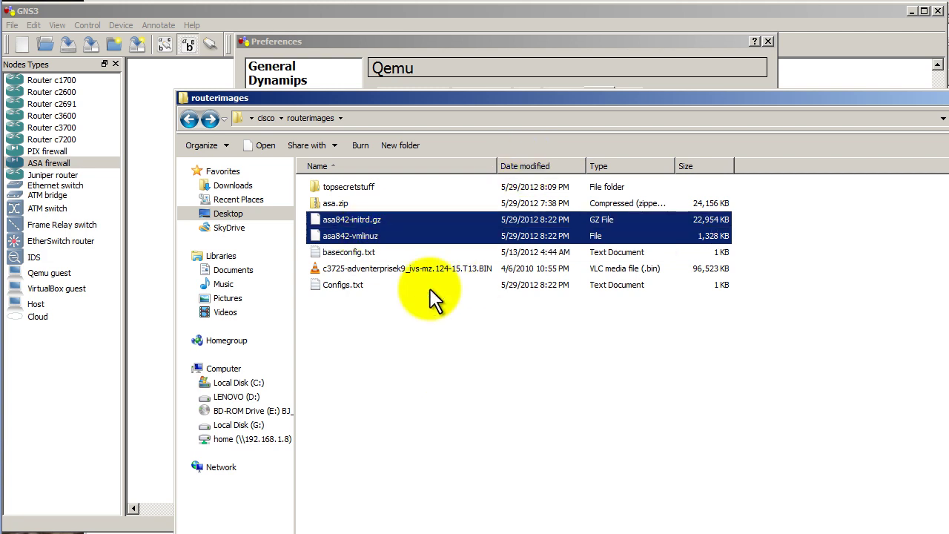
{"action": "left_click", "coordinate": [354, 291], "text": "ctrl"}
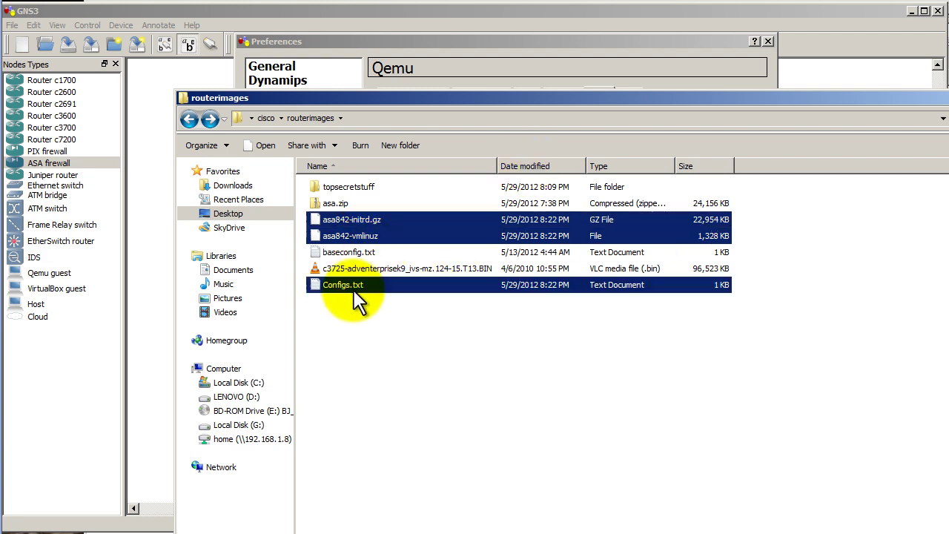
{"action": "left_click", "coordinate": [475, 360]}
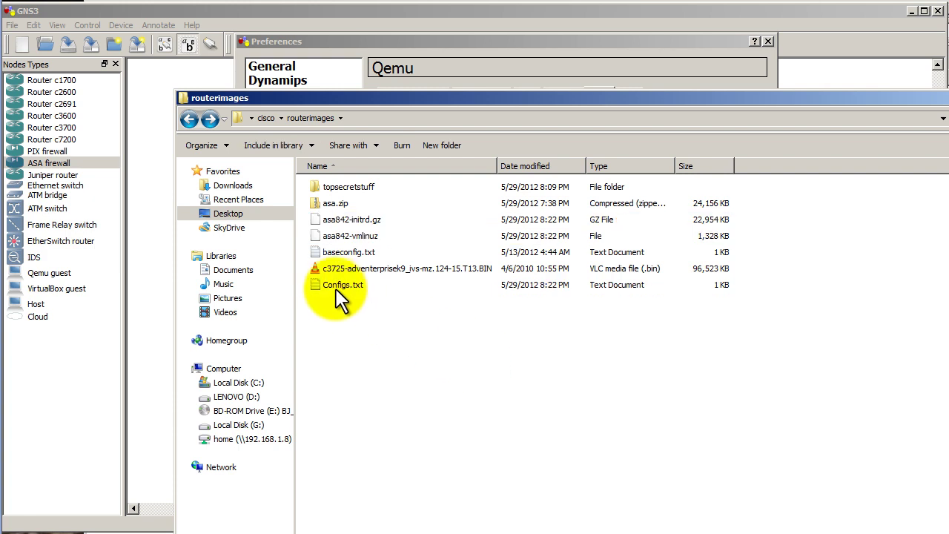
Open Configs.txt in Notepad and highlight its RAM 1024 MiB and Qemu options lines
{"action": "double_click", "coordinate": [336, 286]}
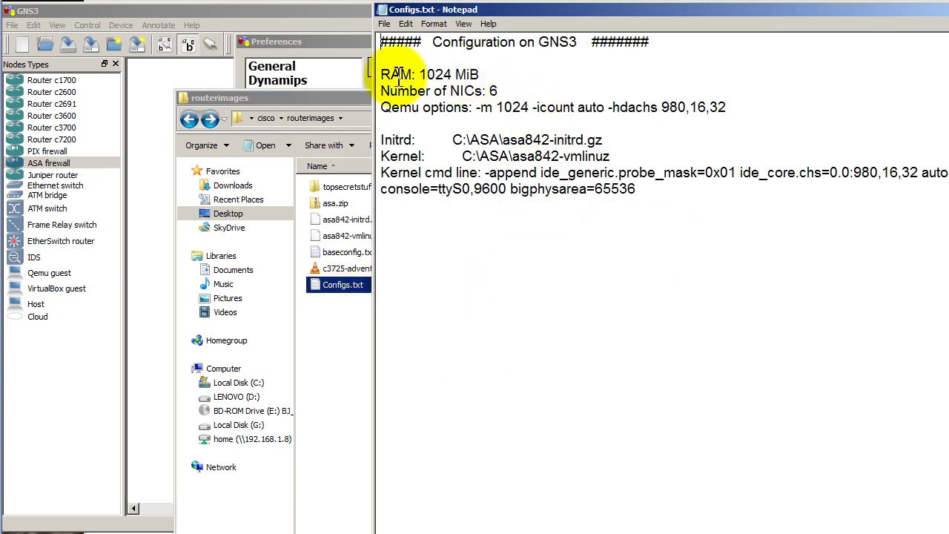
{"action": "left_click_drag", "start_coordinate": [379, 75], "coordinate": [815, 111]}
{"action": "left_click", "coordinate": [749, 111]}
{"action": "left_click_drag", "start_coordinate": [749, 111], "coordinate": [376, 104]}
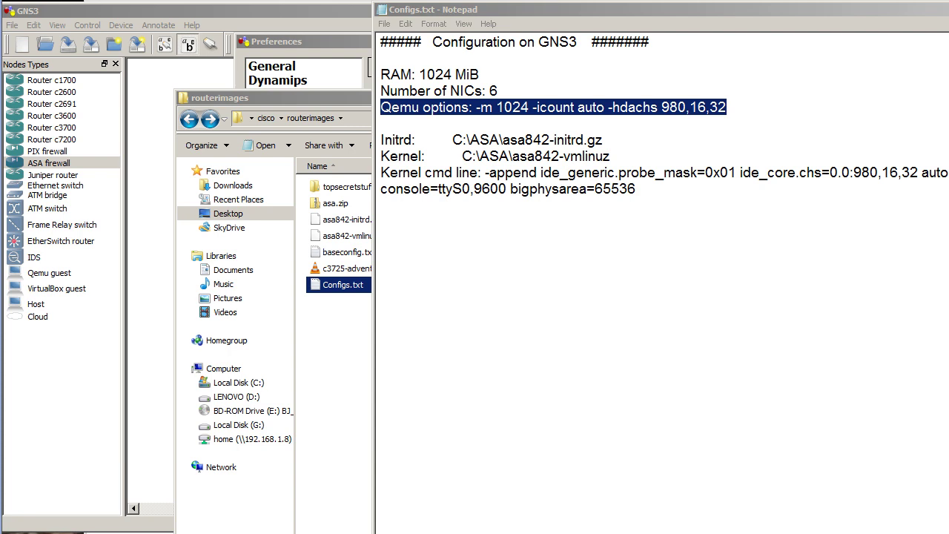
Arrange the Configs.txt notes beside the blog's ASA settings, then minimize the blog window
{"action": "left_click_drag", "start_coordinate": [668, 212], "coordinate": [696, 209]}
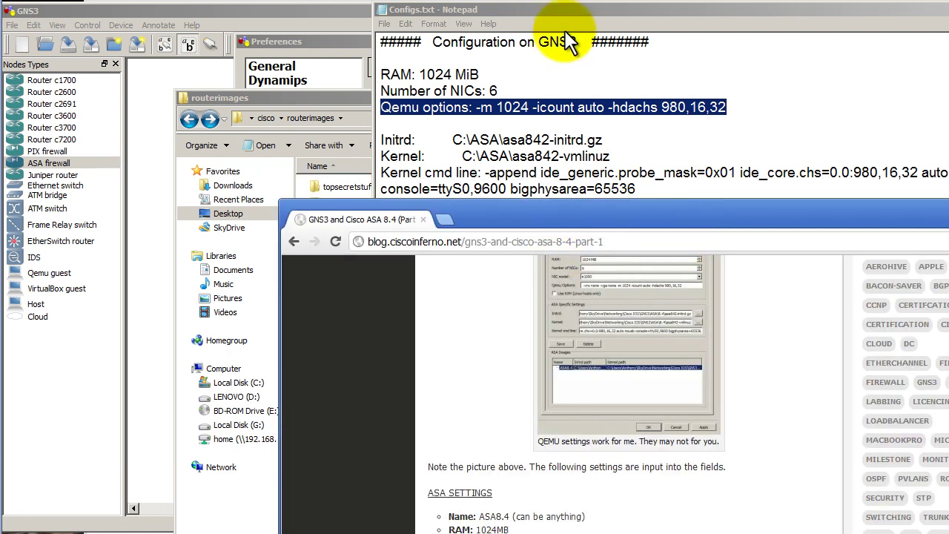
{"action": "left_click_drag", "start_coordinate": [609, 219], "coordinate": [421, 43]}
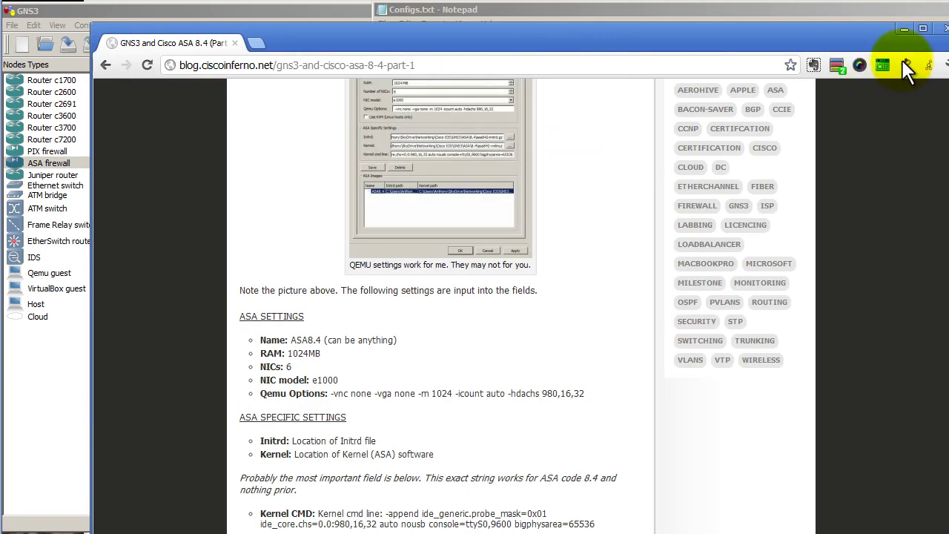
{"action": "left_click_drag", "start_coordinate": [868, 11], "coordinate": [946, 281]}
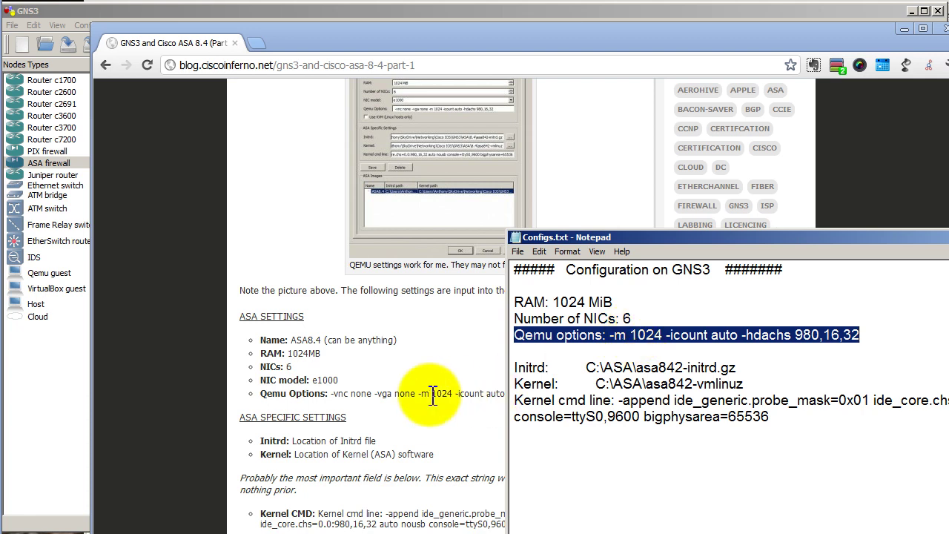
{"action": "left_click_drag", "start_coordinate": [756, 241], "coordinate": [628, 397]}
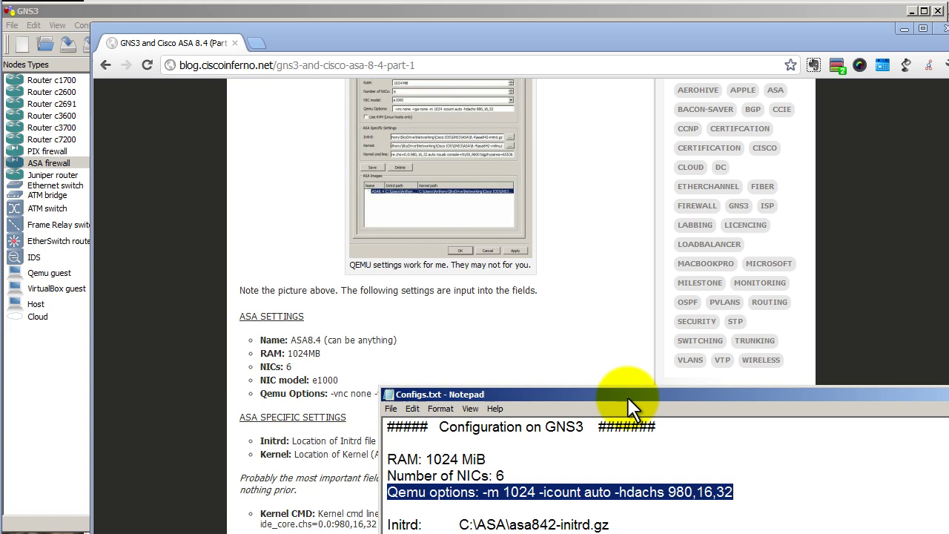
{"action": "left_click", "coordinate": [848, 37]}
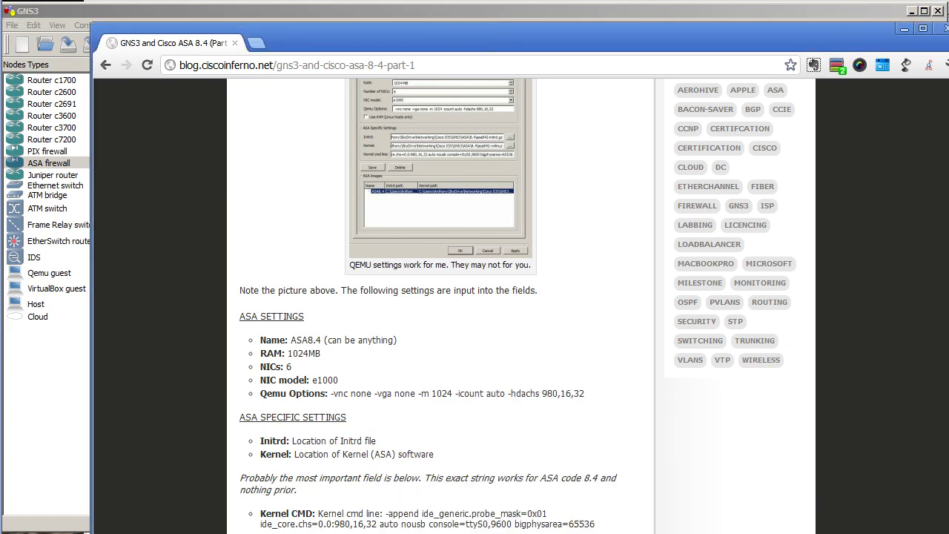
{"action": "left_click", "coordinate": [903, 28]}
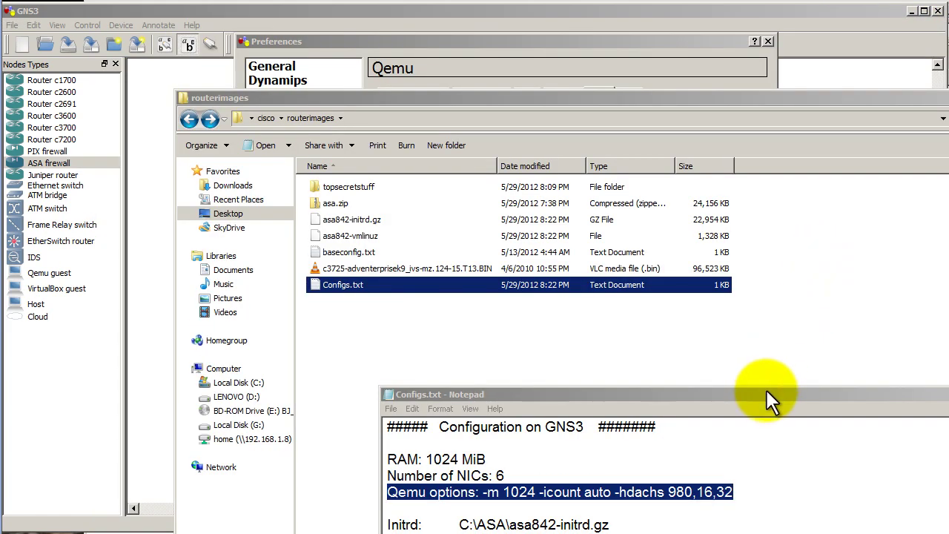
Set Initrd to asa842-initrd.gz and Kernel to asa842-vmlinuz from routerimages
{"action": "left_click", "coordinate": [636, 148]}
{"action": "left_click", "coordinate": [679, 58]}
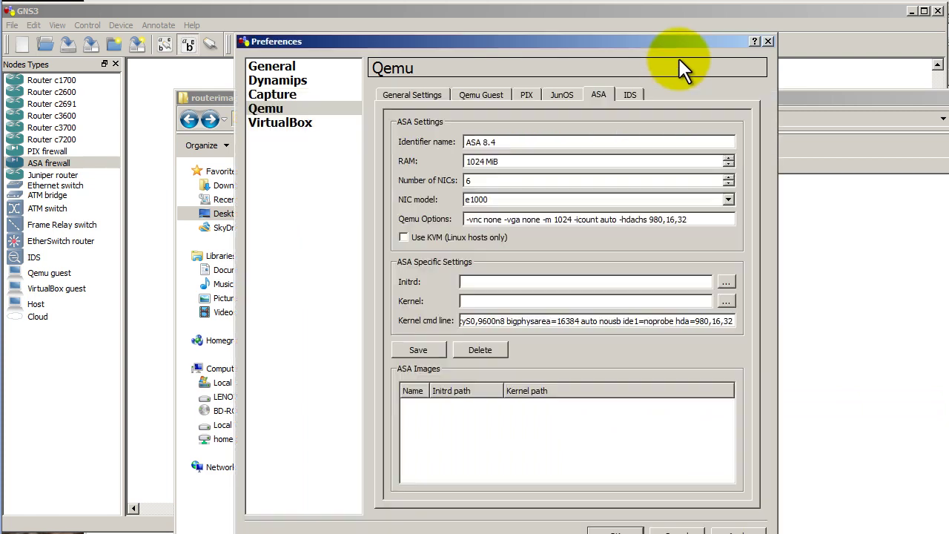
{"action": "left_click_drag", "start_coordinate": [504, 220], "coordinate": [739, 209]}
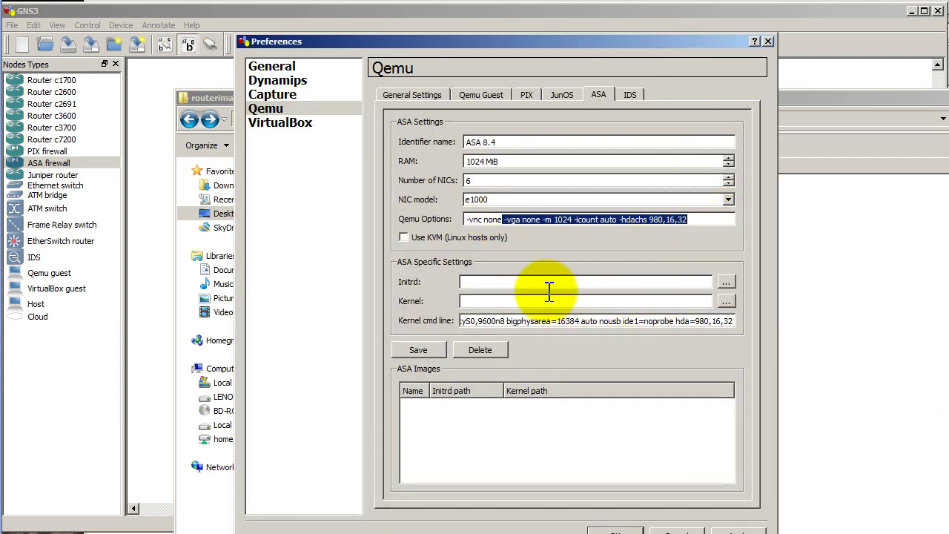
{"action": "left_click", "coordinate": [728, 282]}
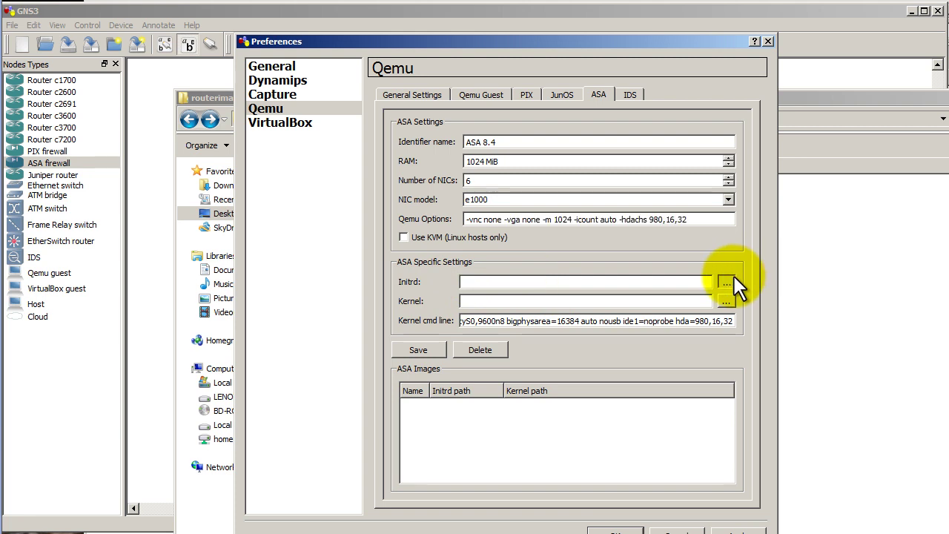
{"action": "left_click", "coordinate": [255, 212]}
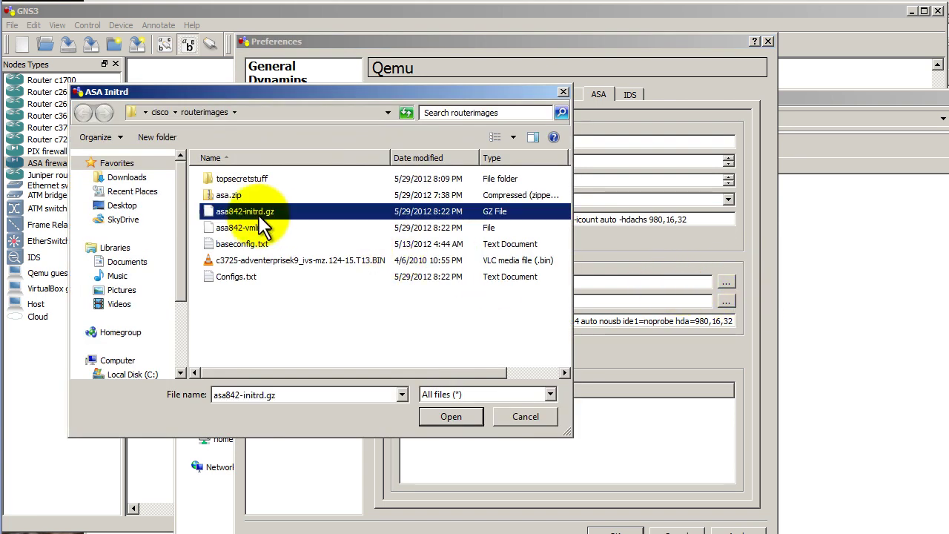
{"action": "left_click", "coordinate": [446, 416]}
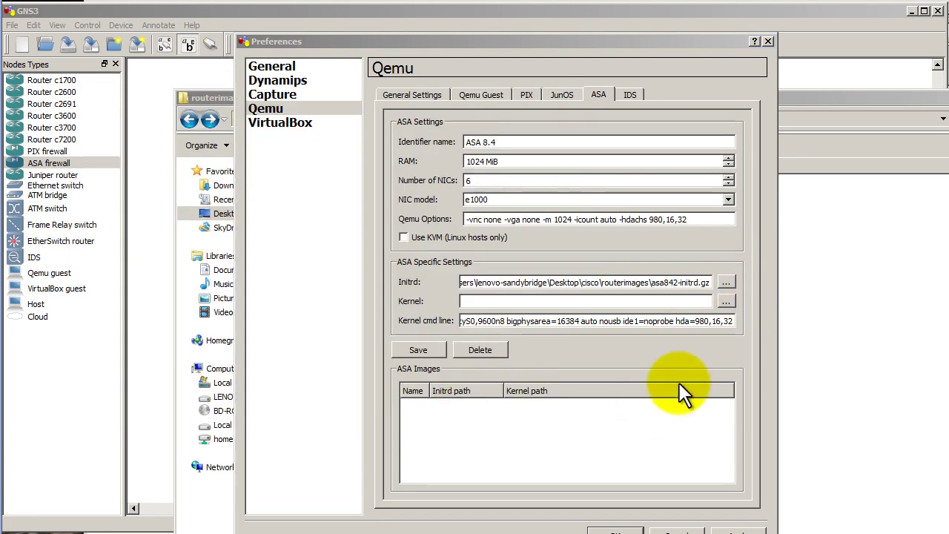
{"action": "left_click", "coordinate": [736, 301]}
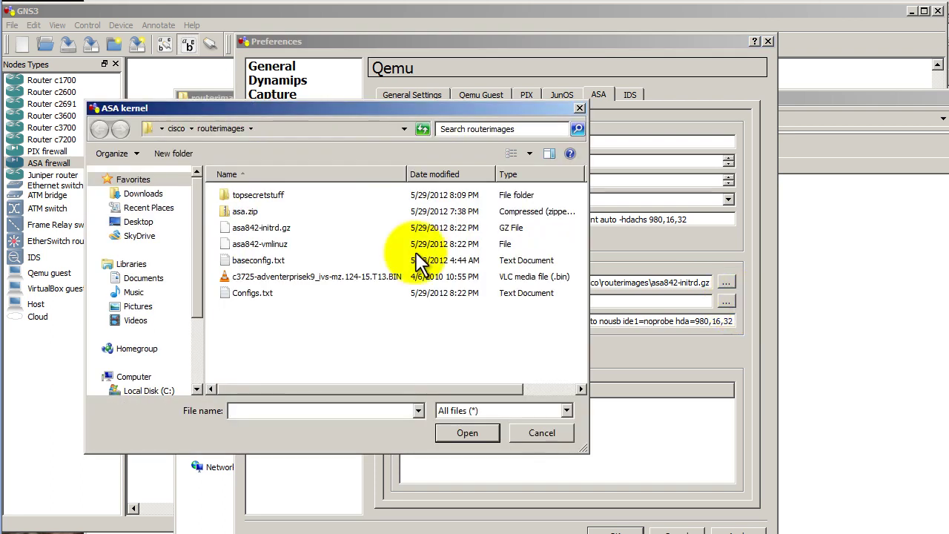
{"action": "left_click", "coordinate": [269, 245]}
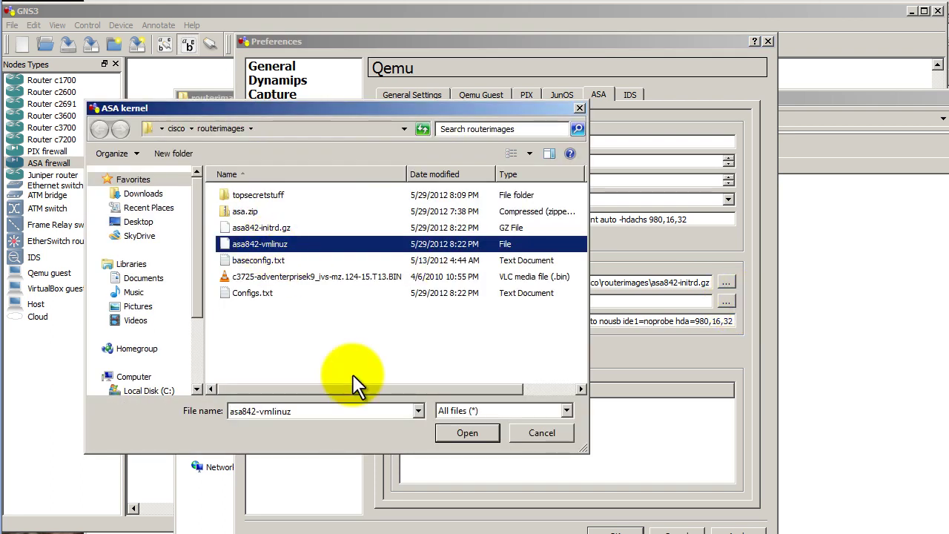
{"action": "left_click", "coordinate": [466, 433]}
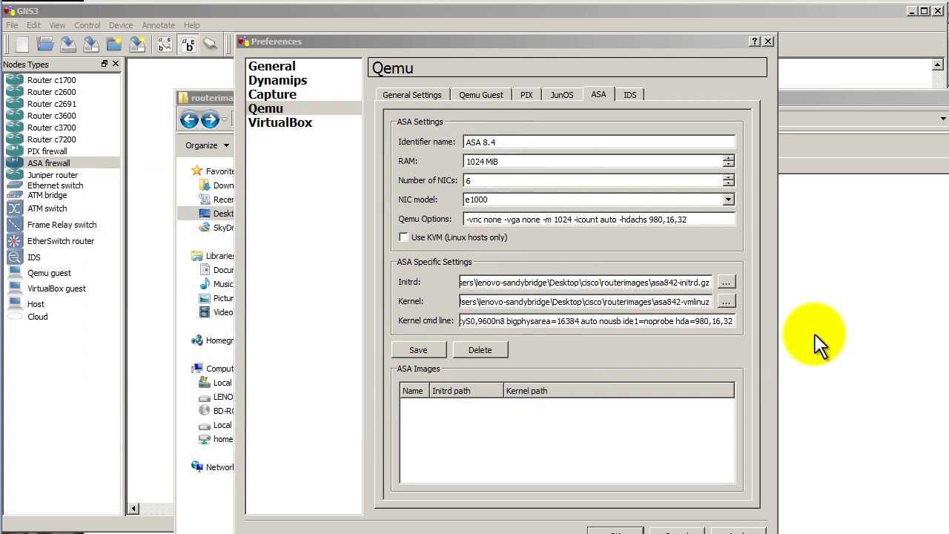
Check the new Initrd and Kernel paths and empty the old kernel command line
{"action": "left_click_drag", "start_coordinate": [502, 282], "coordinate": [680, 280]}
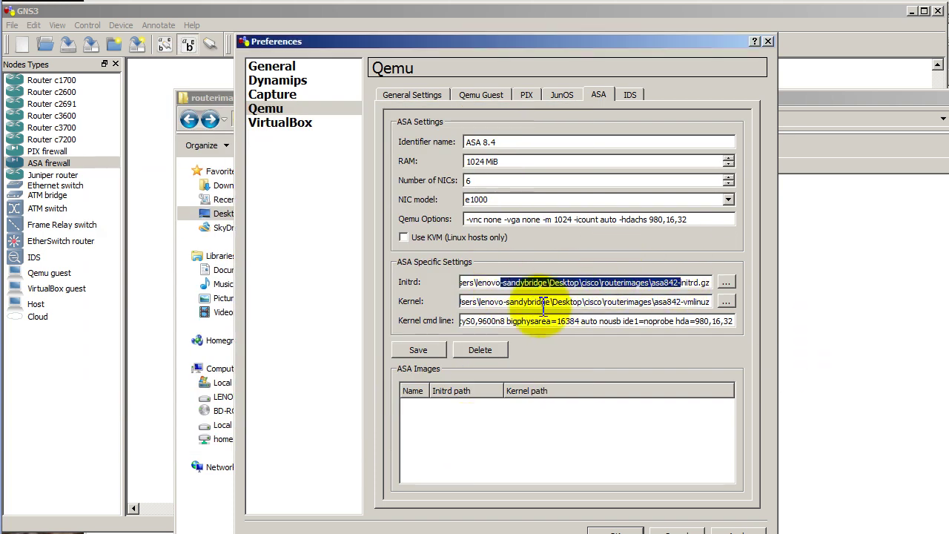
{"action": "left_click_drag", "start_coordinate": [533, 302], "coordinate": [659, 302]}
{"action": "left_click_drag", "start_coordinate": [478, 321], "coordinate": [711, 327]}
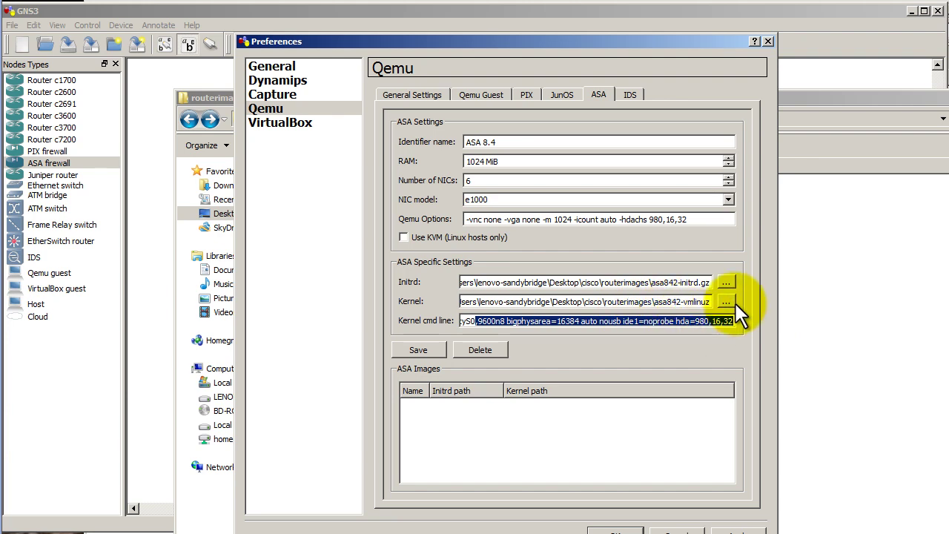
{"action": "key", "text": "ctrl+a"}
{"action": "key", "text": "Delete"}
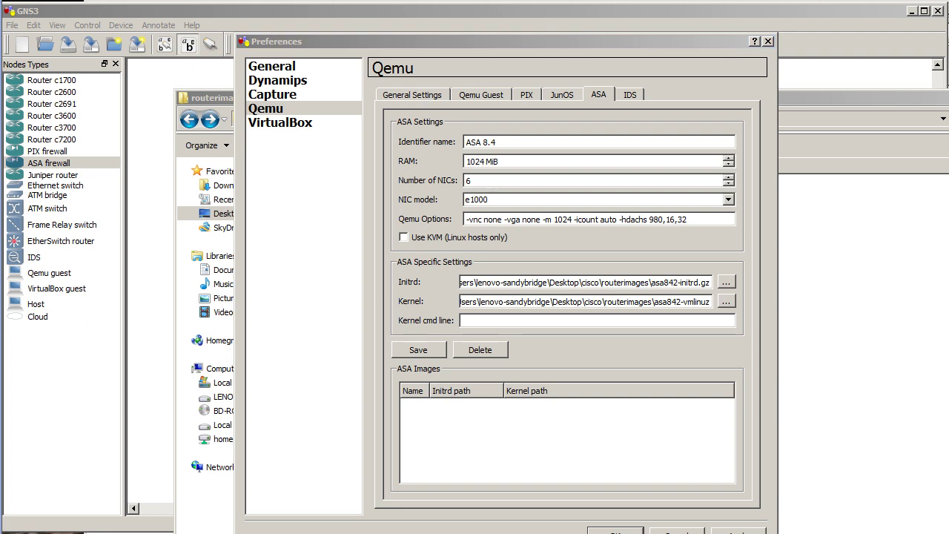
In the blog, copy the Kernel CMD text, then go back to GNS3 Preferences
{"action": "key", "text": "alt+Tab"}
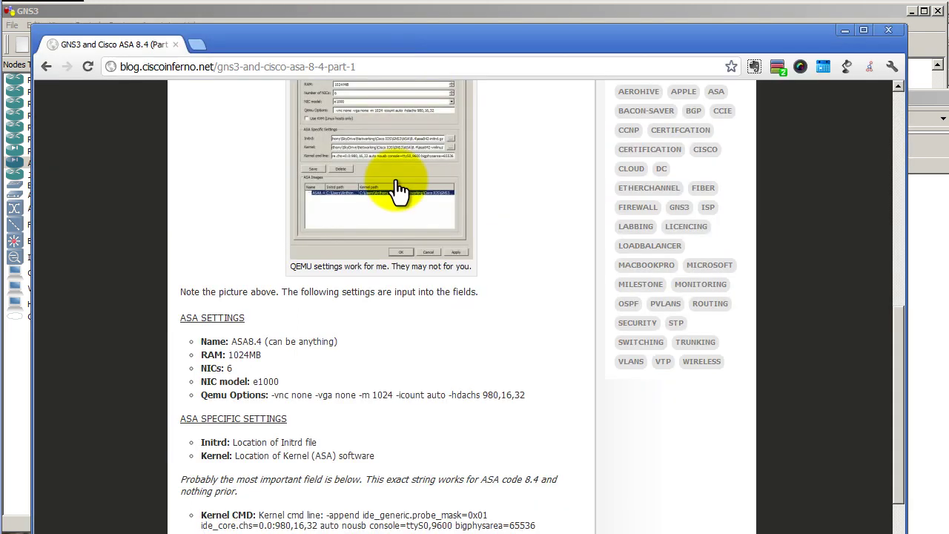
{"action": "scroll", "coordinate": [465, 340], "scroll_direction": "down", "scroll_amount": 5}
{"action": "scroll", "coordinate": [466, 339], "scroll_direction": "up", "scroll_amount": 3}
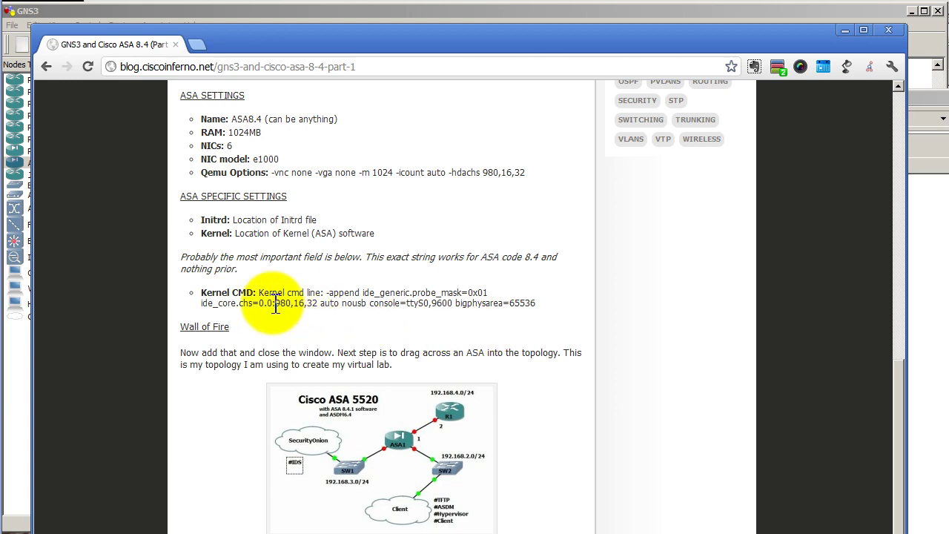
{"action": "left_click_drag", "start_coordinate": [259, 292], "coordinate": [561, 304]}
{"action": "right_click", "coordinate": [499, 296]}
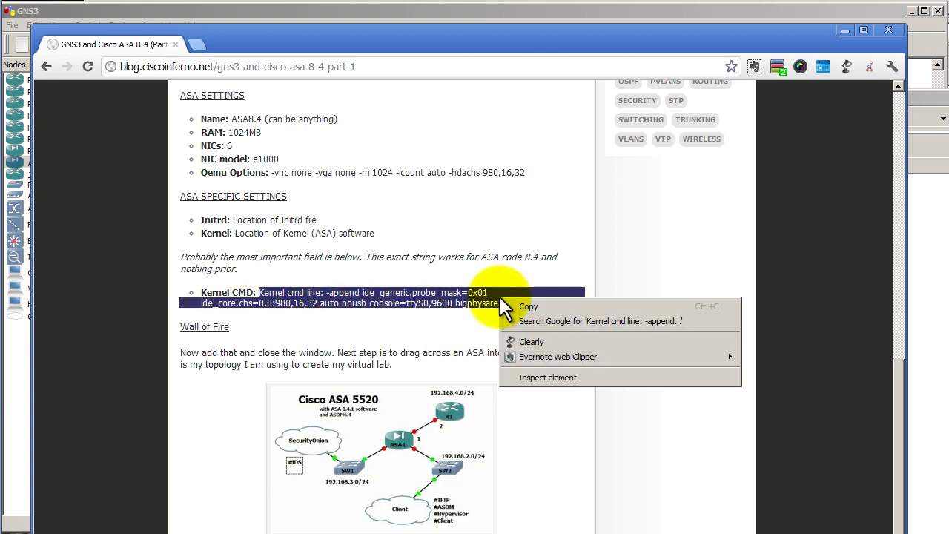
{"action": "left_click", "coordinate": [528, 307]}
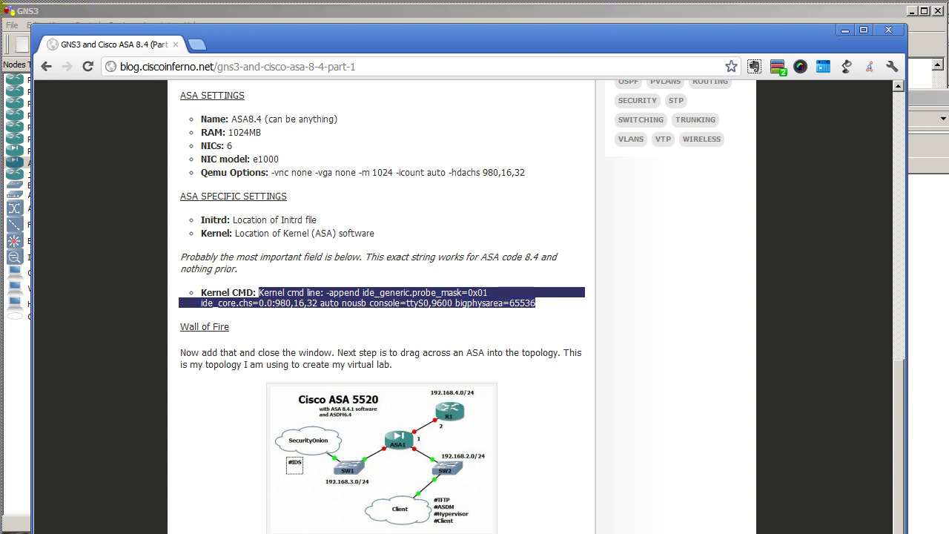
{"action": "key", "text": "alt+Tab"}
Paste the blog's kernel parameters into Kernel cmd line and save the ASA 8.4 image settings
{"action": "right_click", "coordinate": [525, 320]}
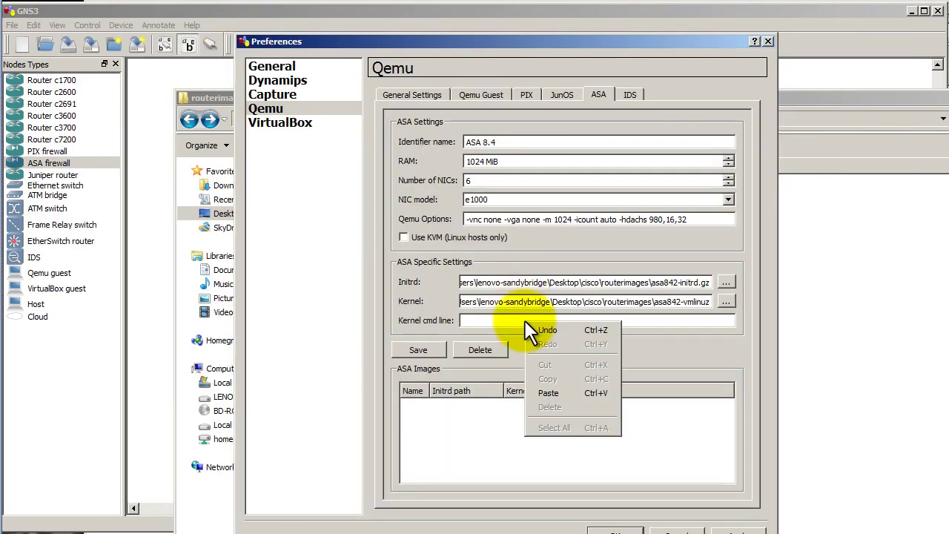
{"action": "left_click", "coordinate": [570, 390]}
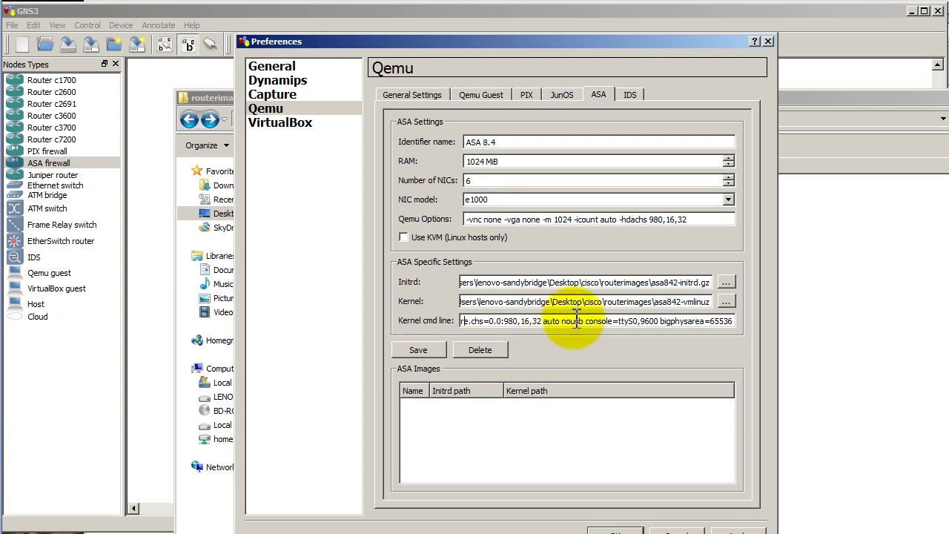
{"action": "key", "text": "Left"}
{"action": "key", "text": "Left"}
{"action": "key", "text": "Left"}
{"action": "key", "text": "Left"}
{"action": "key", "text": "Left"}
{"action": "key", "text": "Left"}
{"action": "key", "text": "Left"}
{"action": "key", "text": "Left"}
{"action": "key", "text": "Left"}
{"action": "key", "text": "Left"}
{"action": "key", "text": "Left"}
{"action": "key", "text": "Left"}
{"action": "key", "text": "Left"}
{"action": "key", "text": "Left"}
{"action": "key", "text": "Left"}
{"action": "key", "text": "Left"}
{"action": "key", "text": "Left"}
{"action": "key", "text": "Left"}
{"action": "key", "text": "Left"}
{"action": "key", "text": "Left"}
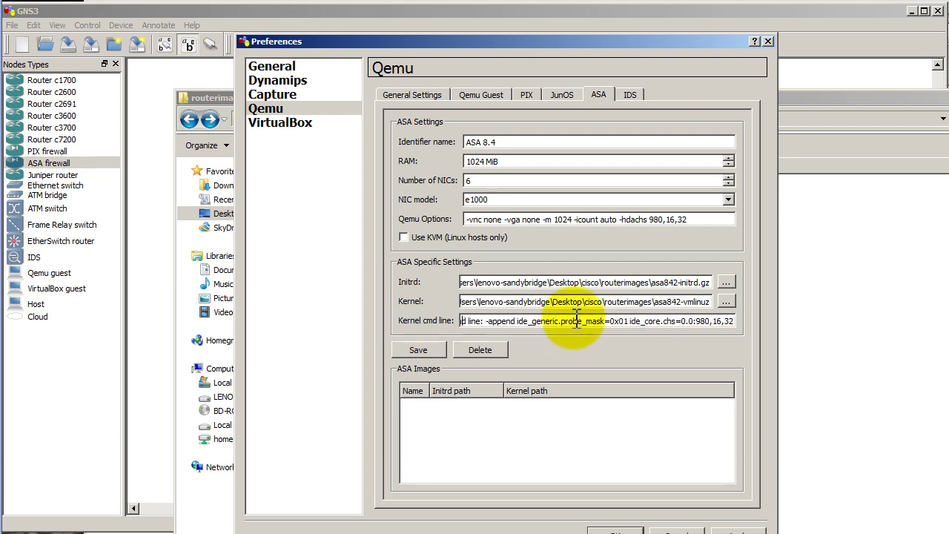
{"action": "key", "text": "Left"}
{"action": "key", "text": "Left"}
{"action": "key", "text": "Left"}
{"action": "key", "text": "Left"}
{"action": "key", "text": "Left"}
{"action": "key", "text": "Left"}
{"action": "key", "text": "Left"}
{"action": "key", "text": "Left"}
{"action": "key", "text": "Left"}
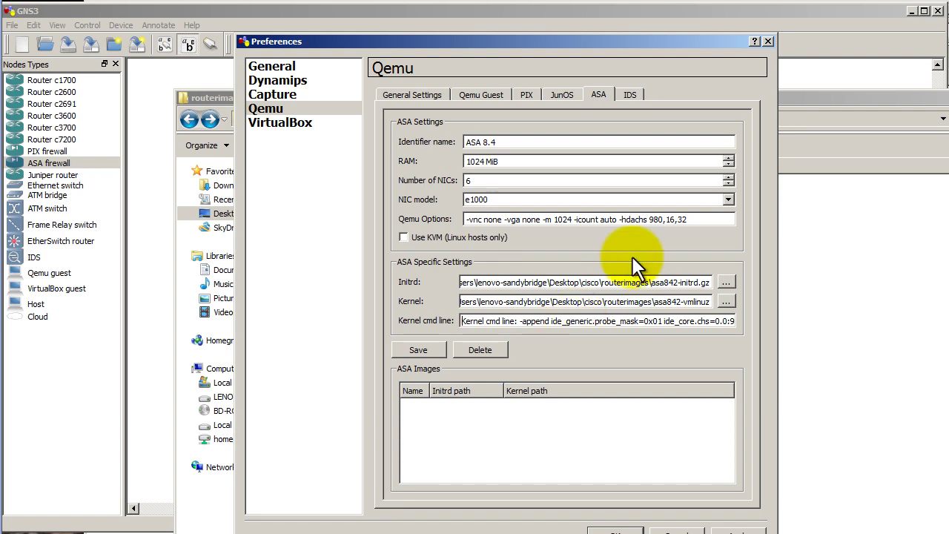
{"action": "left_click", "coordinate": [442, 350]}
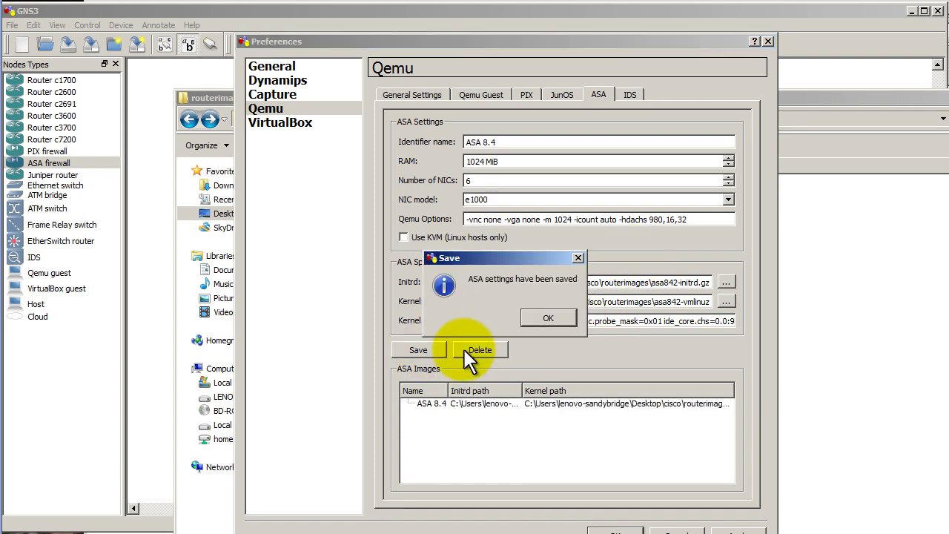
{"action": "left_click", "coordinate": [548, 318]}
Close the preferences and drag an ASA firewall node onto the GNS3 canvas
{"action": "left_click", "coordinate": [615, 531]}
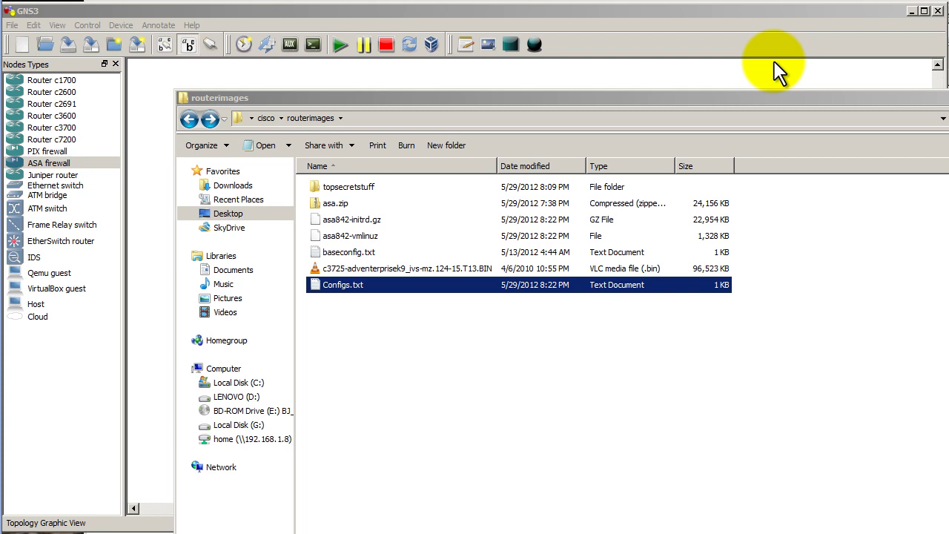
{"action": "left_click", "coordinate": [776, 78]}
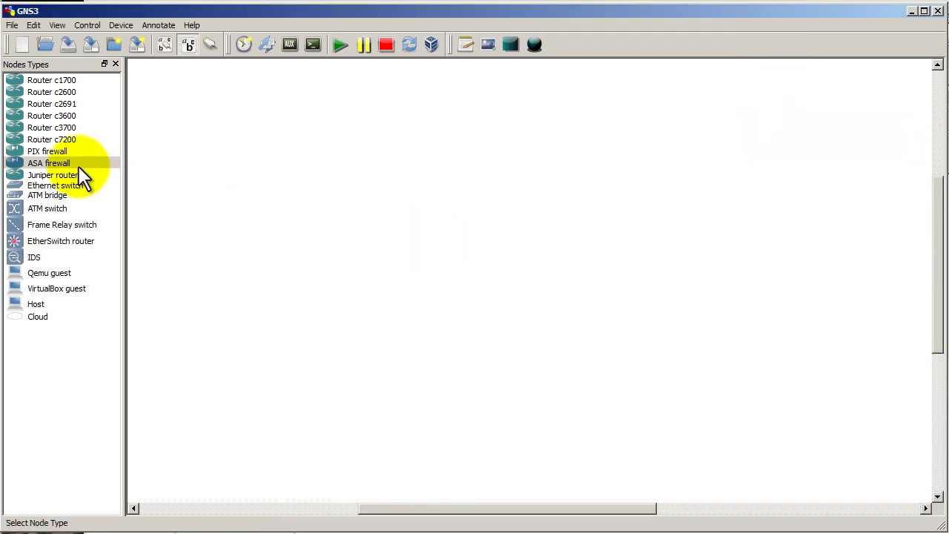
{"action": "left_click_drag", "start_coordinate": [79, 167], "coordinate": [474, 219]}
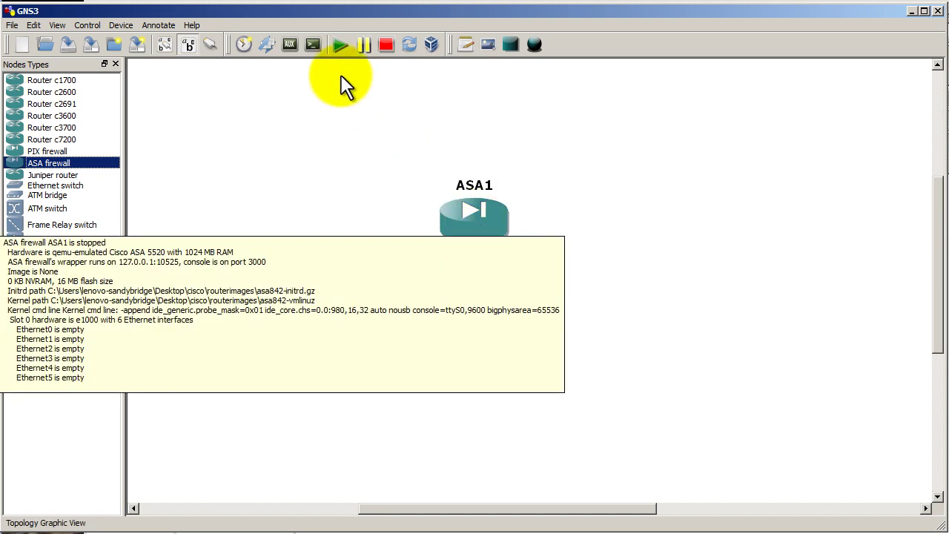
Start ASA1 and open its console, moving the PuTTY window up and right
{"action": "left_click", "coordinate": [341, 47]}
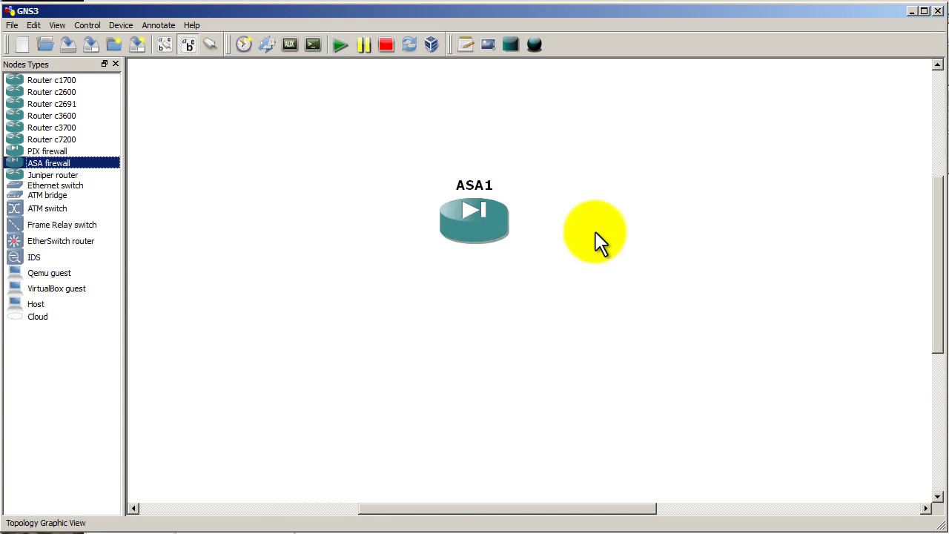
{"action": "left_click", "coordinate": [322, 48]}
{"action": "left_click_drag", "start_coordinate": [505, 123], "coordinate": [607, 68]}
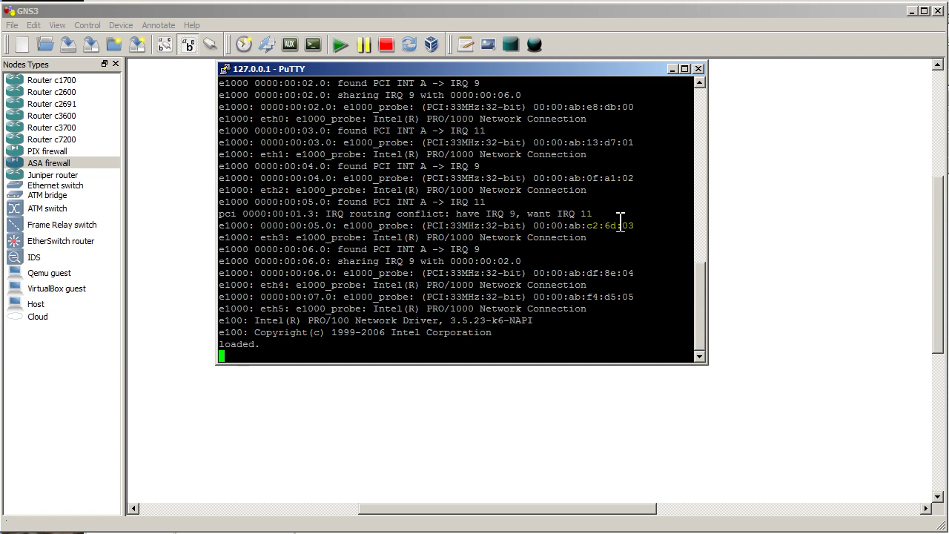
In PuTTY's Window > Appearance settings, set ClearType font quality and a larger font size
{"action": "right_click", "coordinate": [488, 69]}
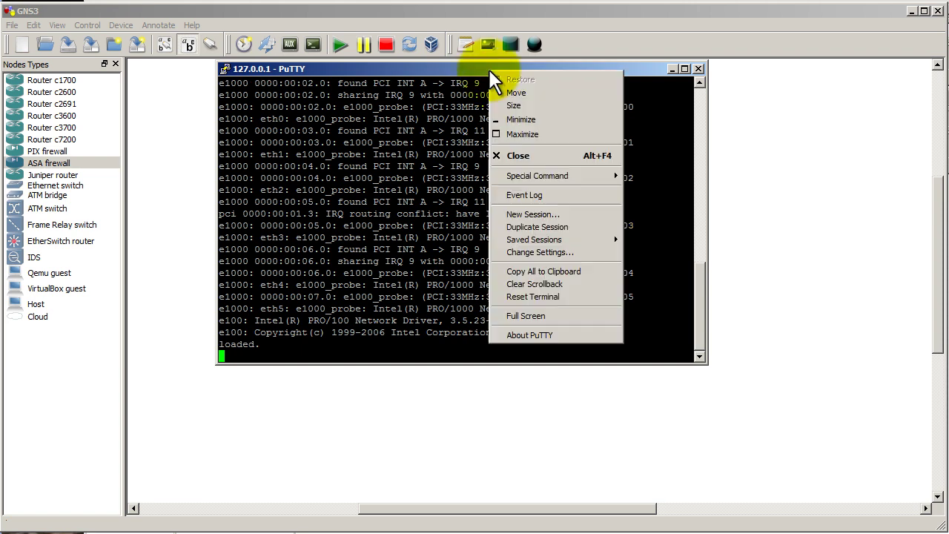
{"action": "left_click", "coordinate": [586, 253]}
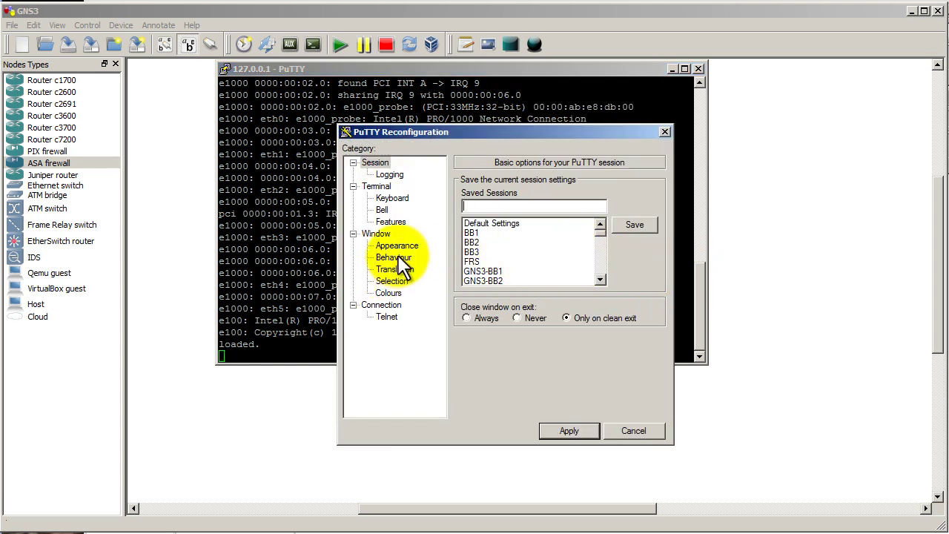
{"action": "left_click", "coordinate": [415, 246]}
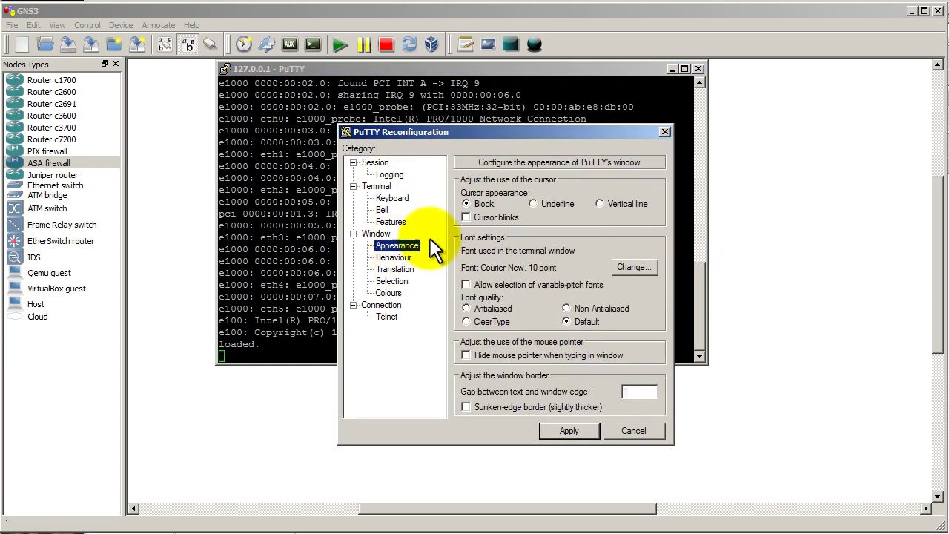
{"action": "left_click", "coordinate": [504, 316]}
{"action": "left_click", "coordinate": [616, 268]}
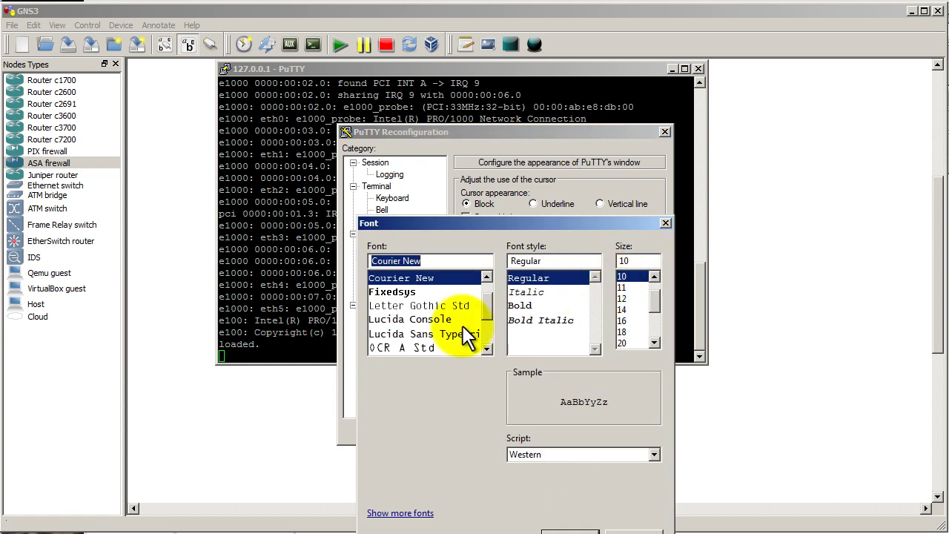
{"action": "left_click", "coordinate": [628, 311]}
{"action": "key", "text": "Return"}
{"action": "key", "text": "Return"}
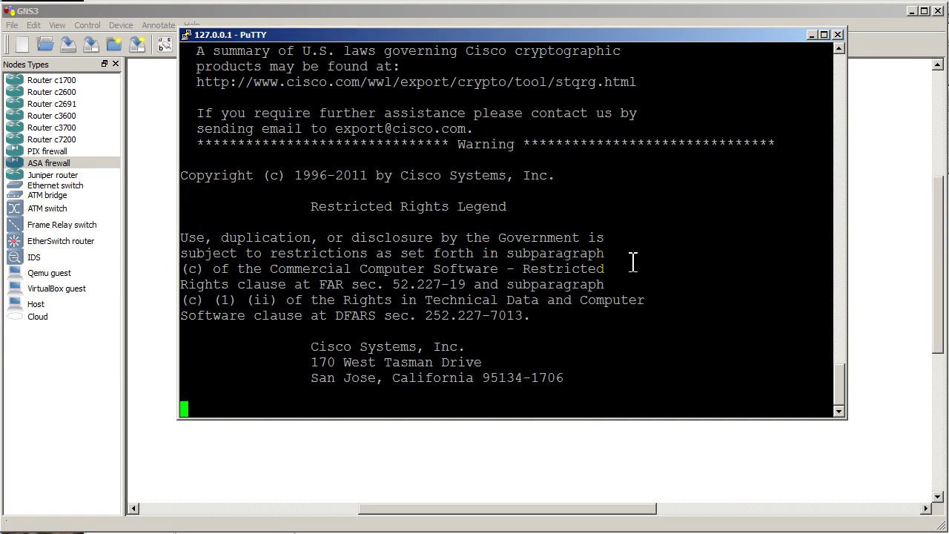
Enter privileged mode on the ASA with 'en' and a blank enable password
{"action": "key", "text": "Return"}
{"action": "key", "text": "Return"}
{"action": "key", "text": "Return"}
{"action": "key", "text": "Return"}
{"action": "type", "text": "en"}
{"action": "key", "text": "Return"}
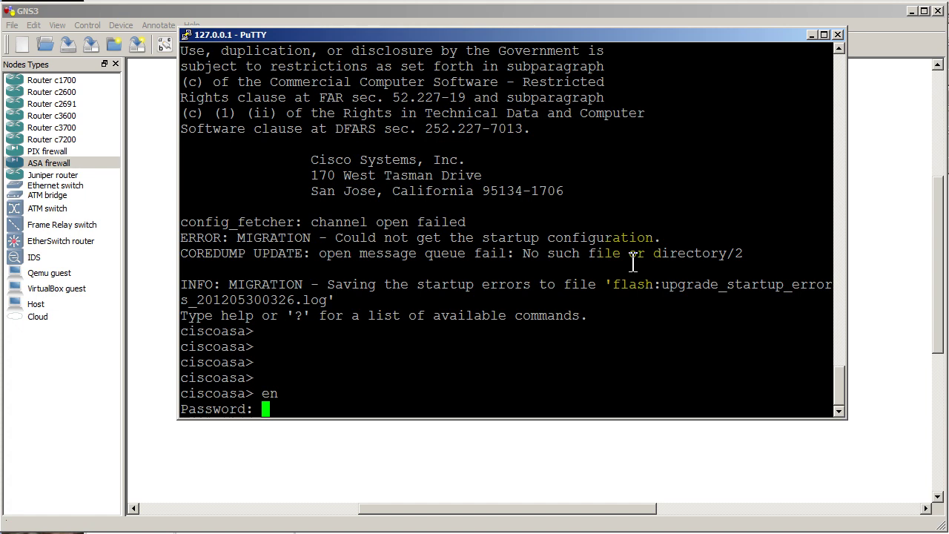
{"action": "key", "text": "Return"}
{"action": "key", "text": "Return"}
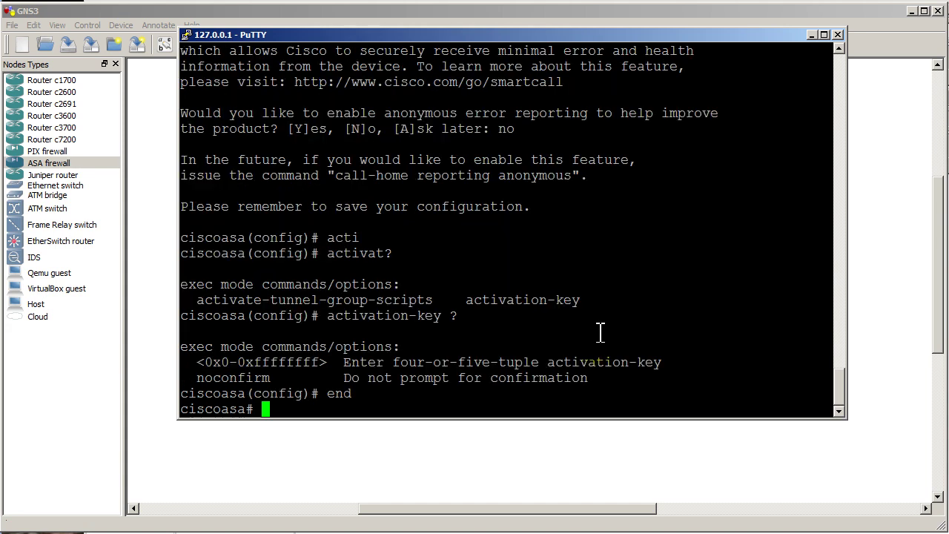
Run the interface summary, retrying 'show ip int br' as 'show int ip br'
{"action": "type", "text": "show ip int br"}
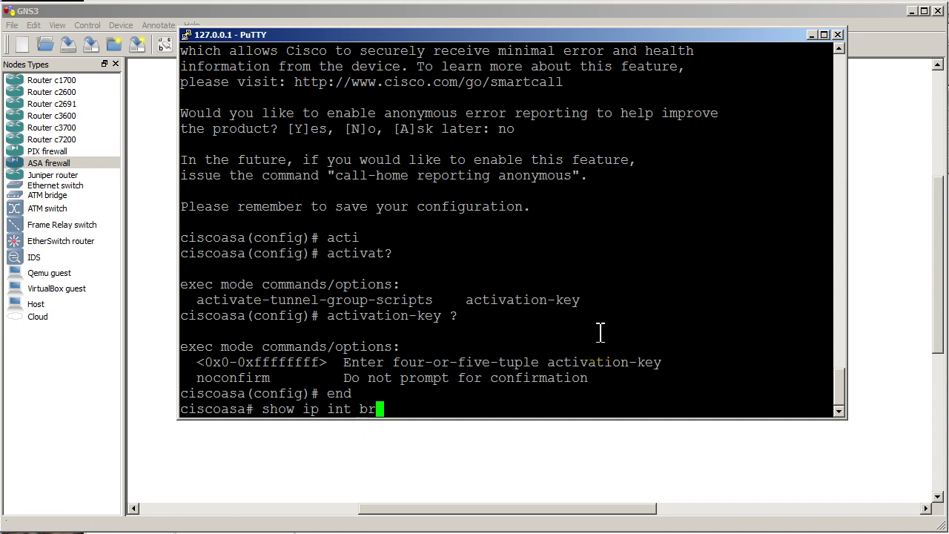
{"action": "key", "text": "Return"}
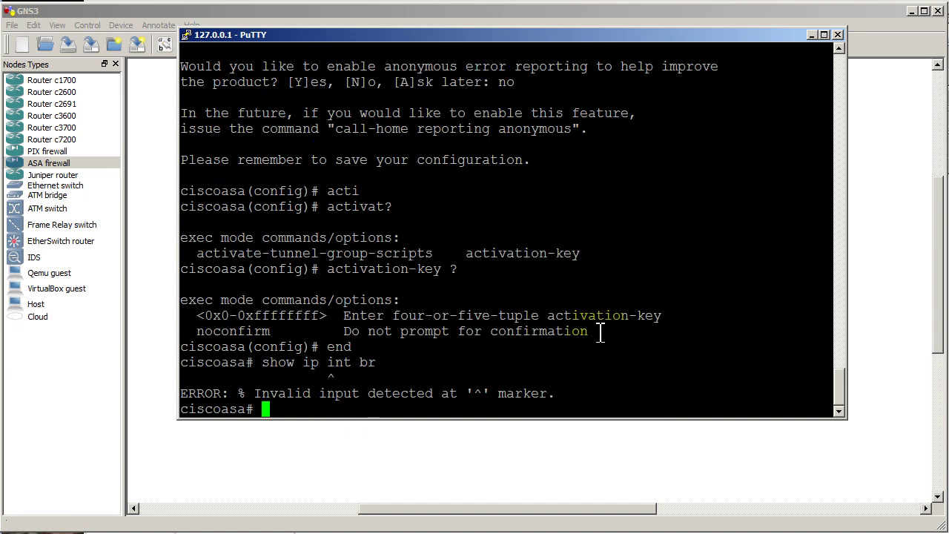
{"action": "type", "text": "show int"}
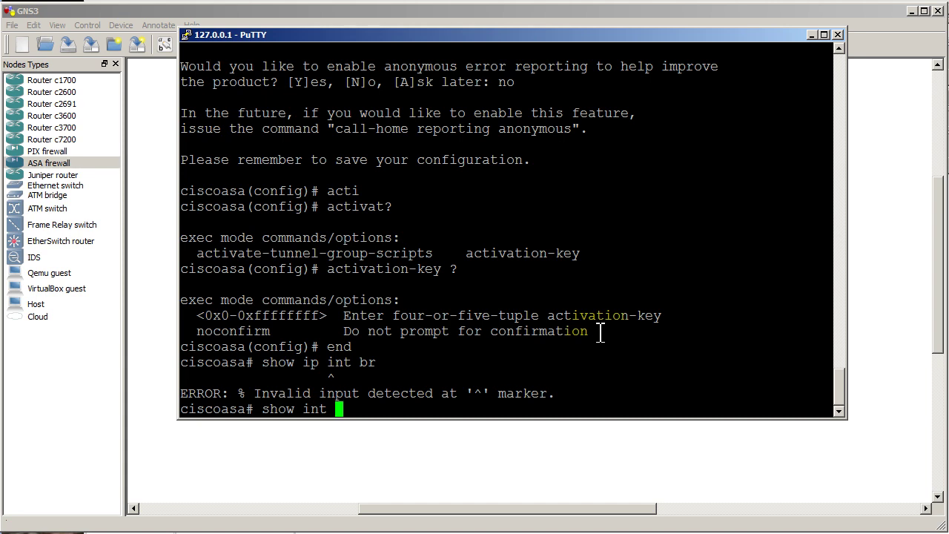
{"action": "type", "text": " ip br"}
{"action": "key", "text": "Return"}
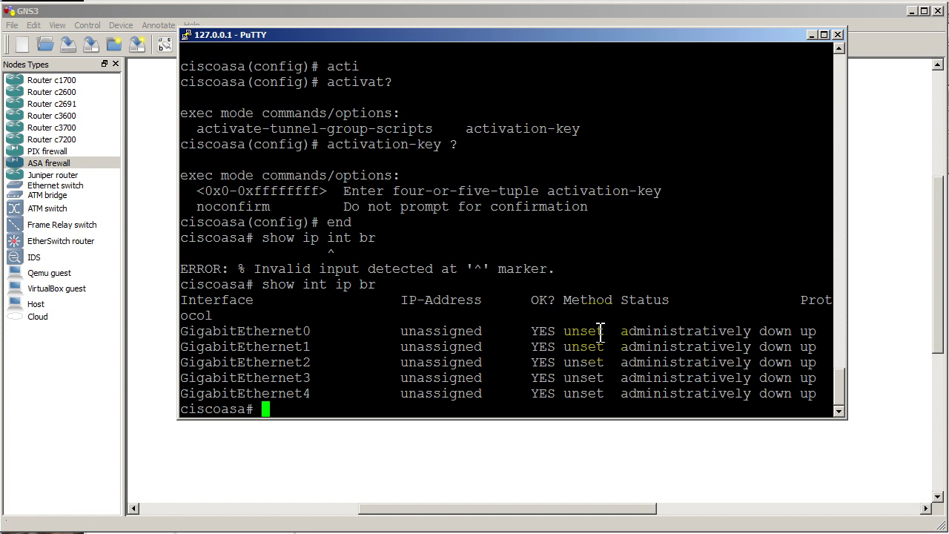
Enter global configuration with 'conf t' and configure interface gigabitEthernet 0
{"action": "type", "text": "conf t"}
{"action": "key", "text": "Return"}
{"action": "type", "text": "int gi"}
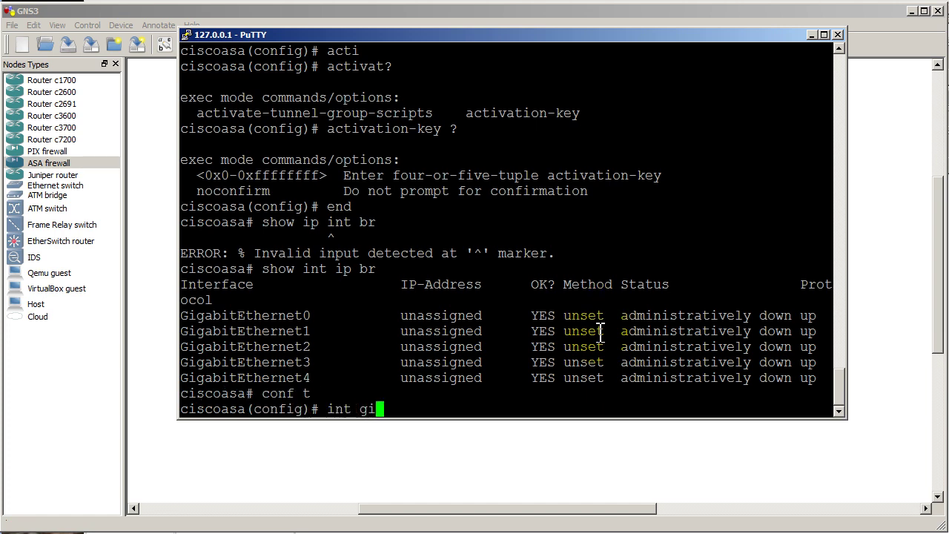
{"action": "key", "text": "Tab"}
{"action": "type", "text": "0"}
{"action": "key", "text": "Return"}
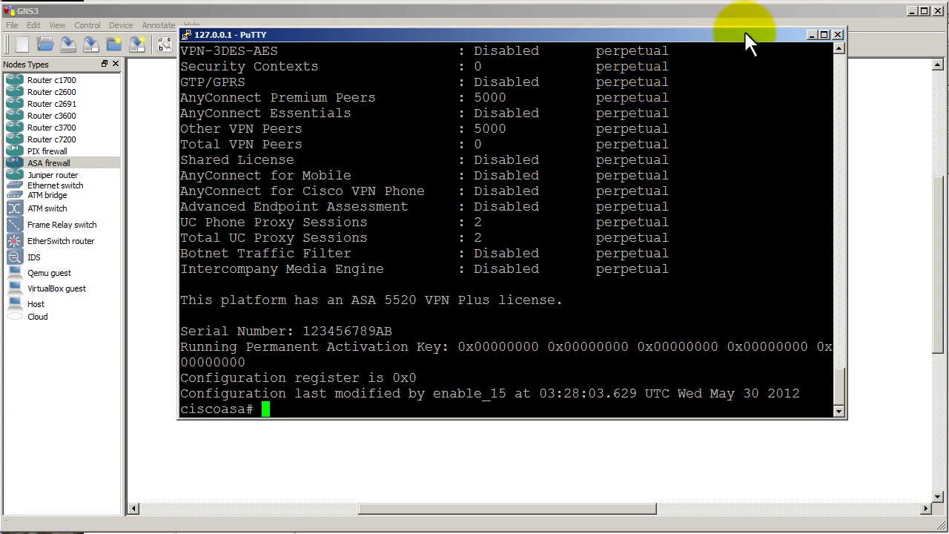
Minimise the ASA console and load the ASA 8.4 image in Qemu ASA preferences
{"action": "left_click", "coordinate": [811, 34]}
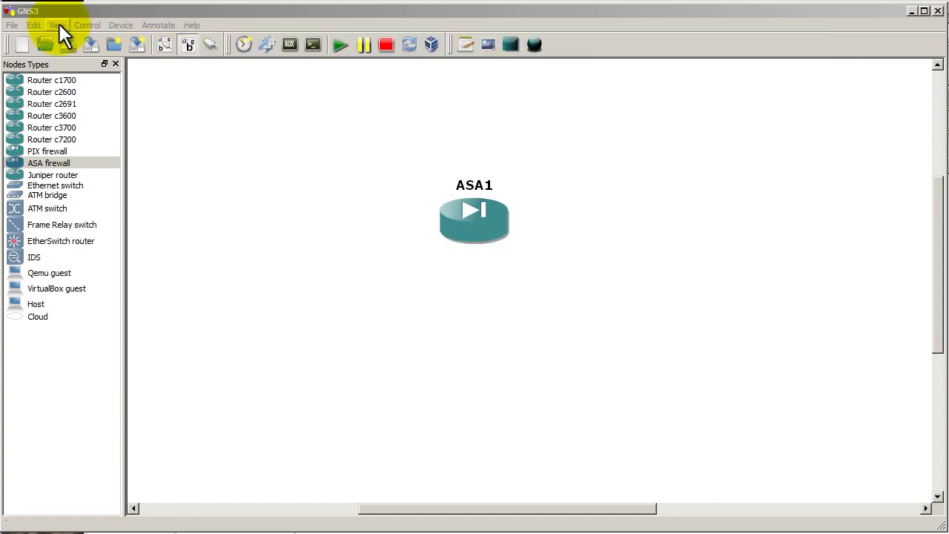
{"action": "left_click", "coordinate": [39, 23]}
{"action": "left_click", "coordinate": [89, 144]}
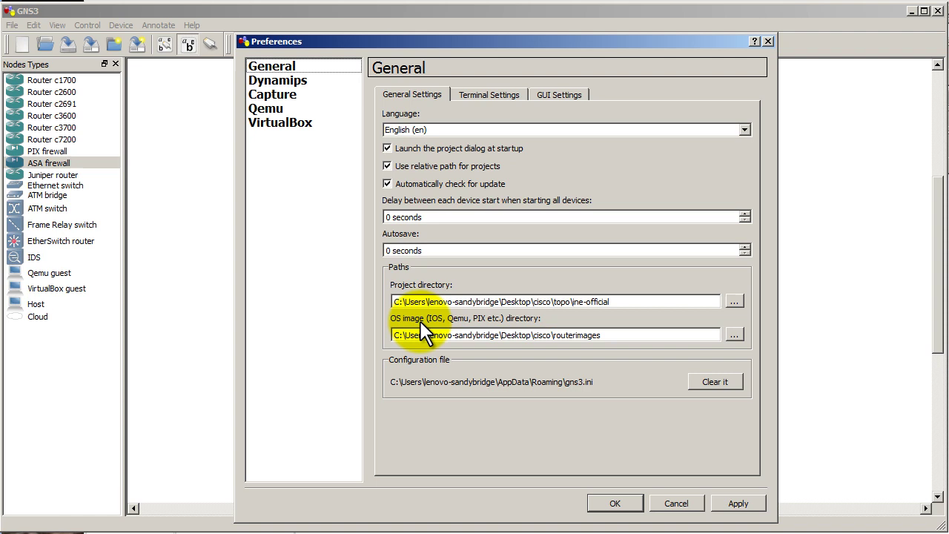
{"action": "left_click", "coordinate": [297, 110]}
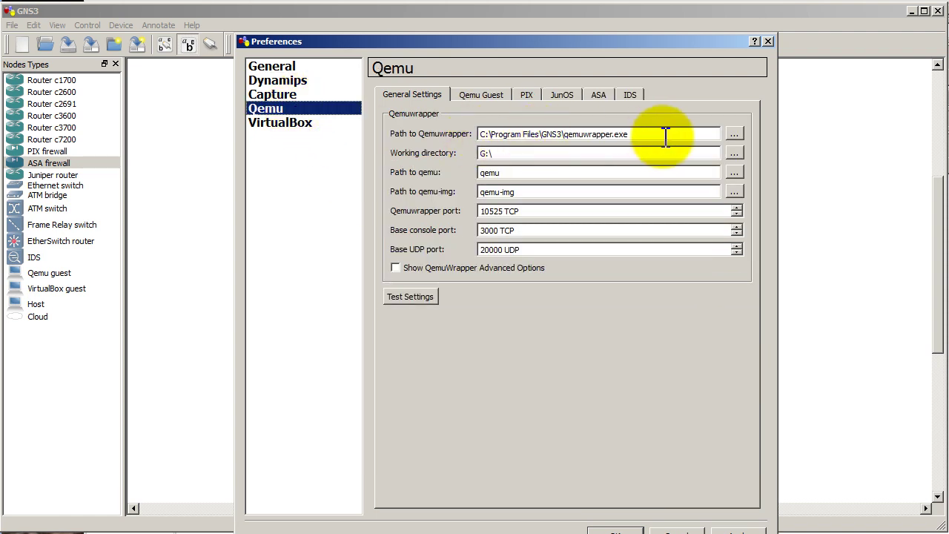
{"action": "left_click", "coordinate": [597, 97]}
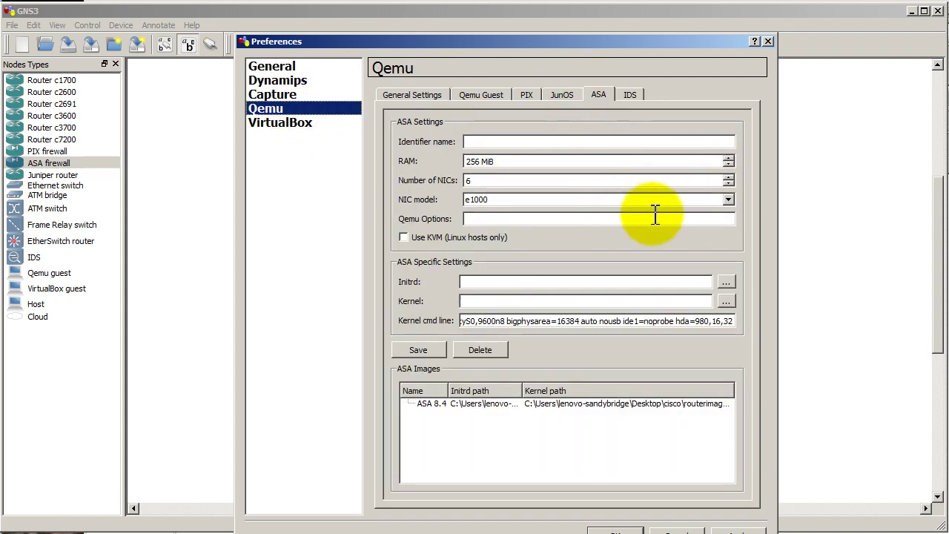
{"action": "left_click", "coordinate": [518, 405]}
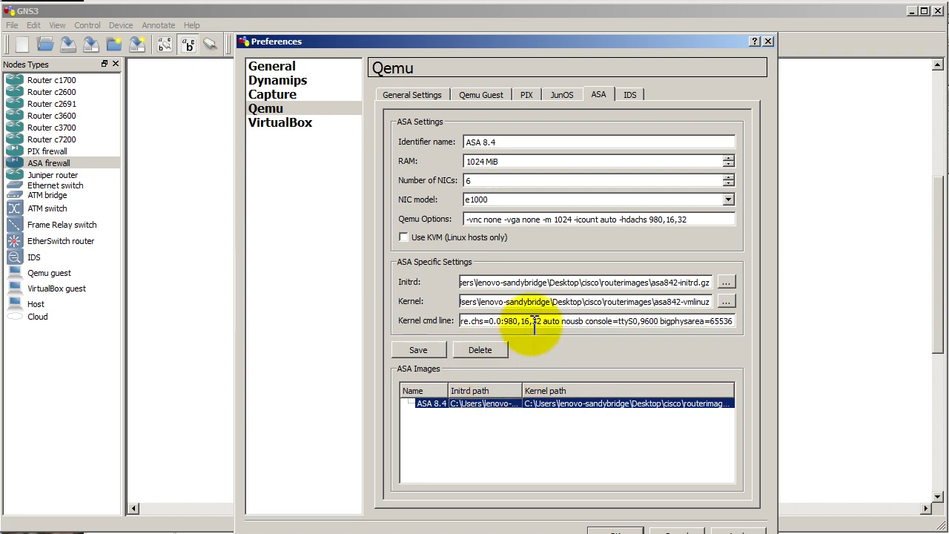
Review the ASA 8.4 name, 1024 MiB RAM, e1000 NIC, Qemu options, kernel and command line
{"action": "left_click_drag", "start_coordinate": [523, 148], "coordinate": [404, 146]}
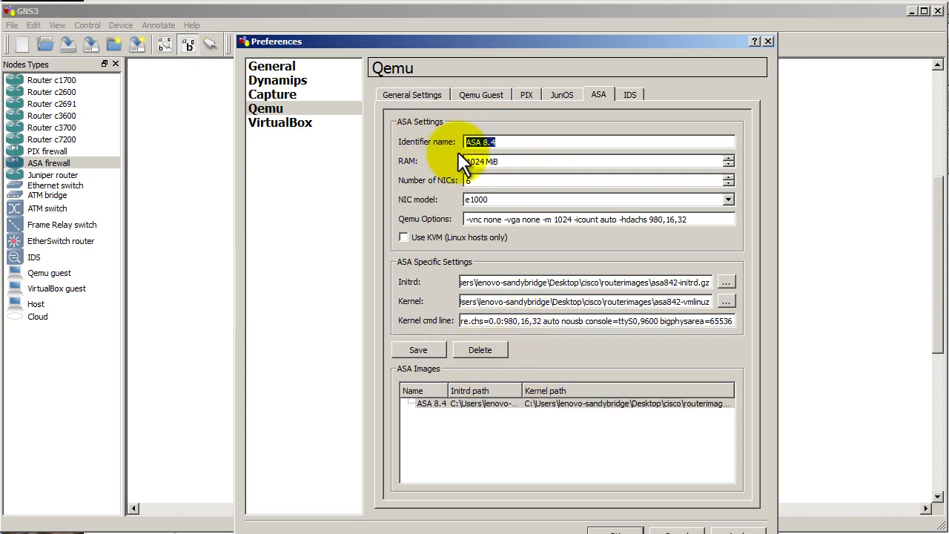
{"action": "left_click_drag", "start_coordinate": [514, 160], "coordinate": [420, 160]}
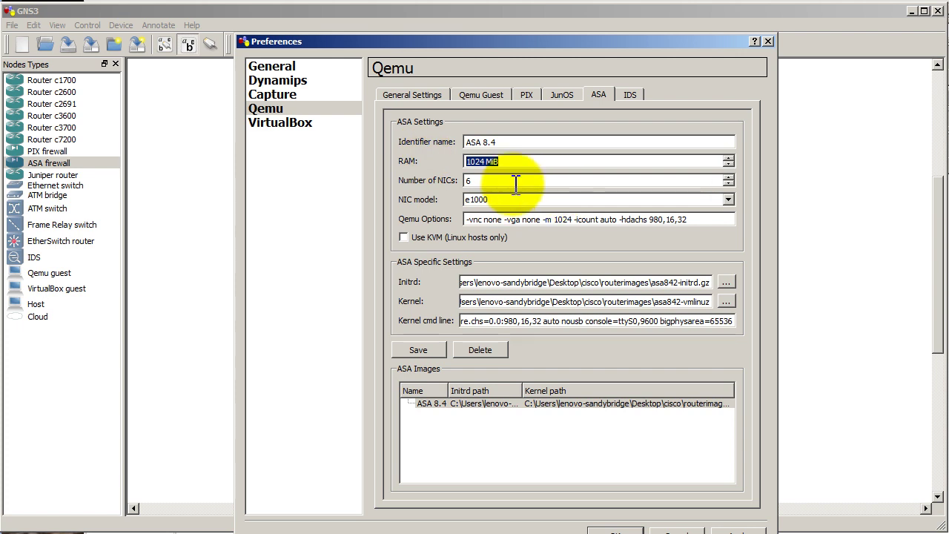
{"action": "left_click", "coordinate": [529, 199]}
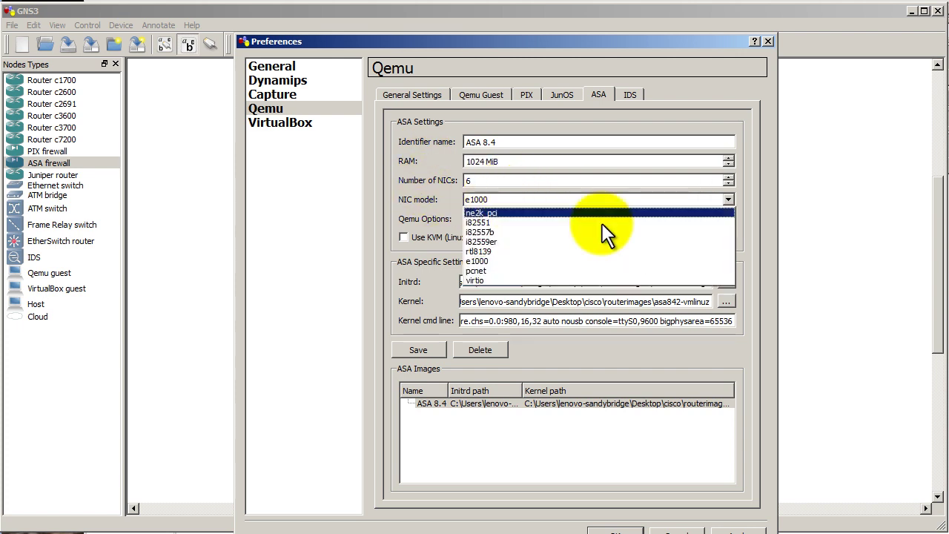
{"action": "left_click", "coordinate": [421, 167]}
{"action": "left_click_drag", "start_coordinate": [468, 219], "coordinate": [699, 215]}
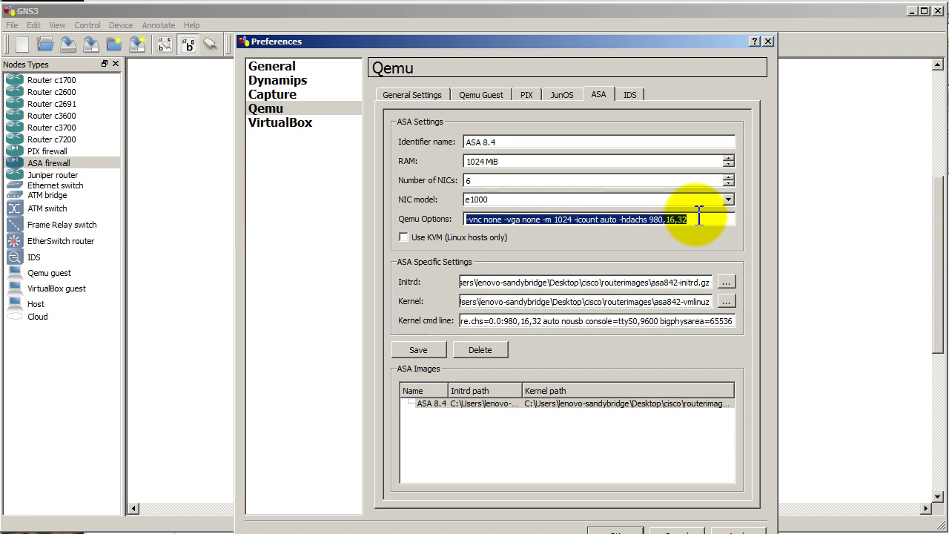
{"action": "left_click", "coordinate": [683, 282]}
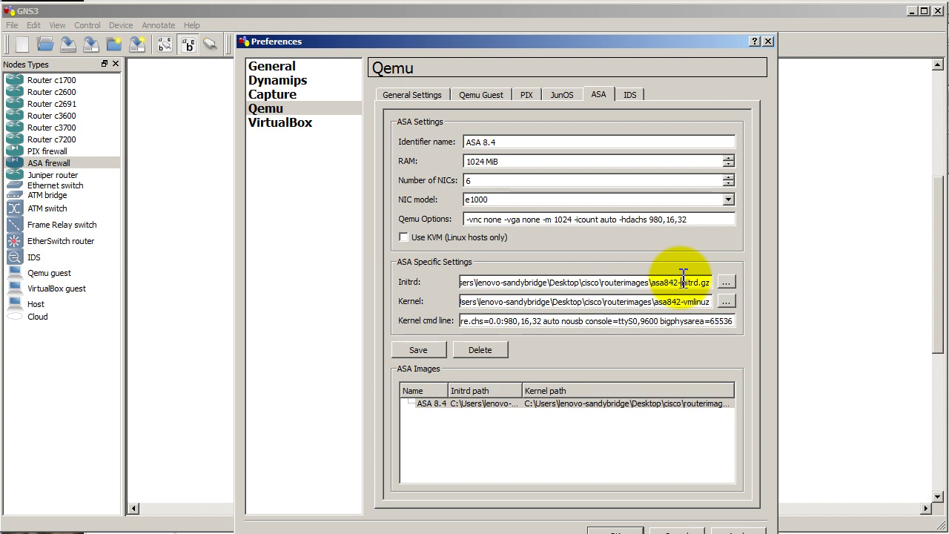
{"action": "left_click", "coordinate": [675, 301]}
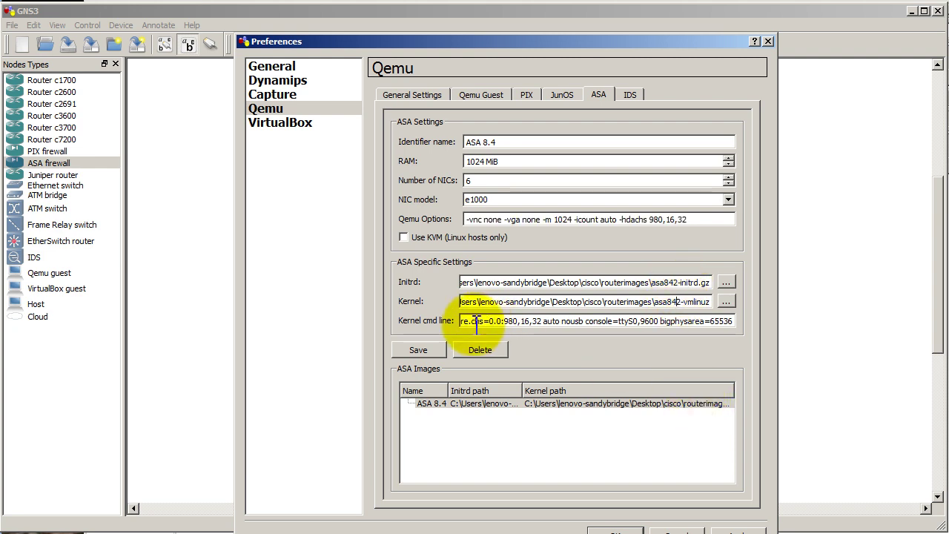
{"action": "left_click_drag", "start_coordinate": [470, 321], "coordinate": [774, 313]}
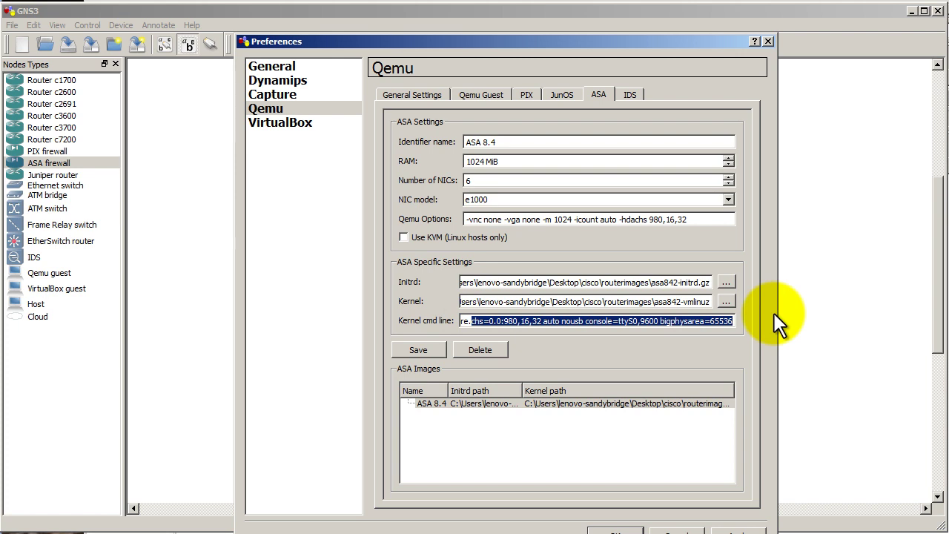
{"action": "key", "text": "alt+Tab"}
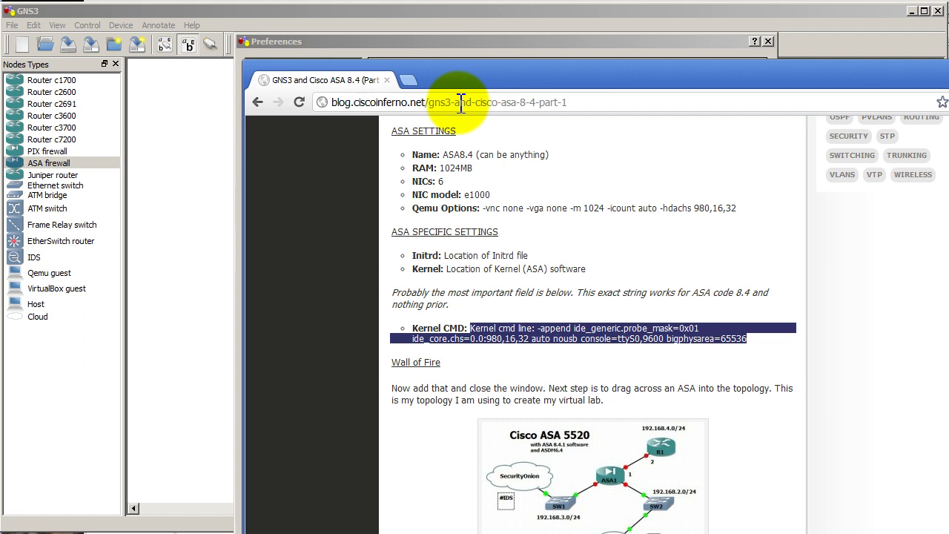
{"action": "left_click_drag", "start_coordinate": [425, 101], "coordinate": [324, 120]}
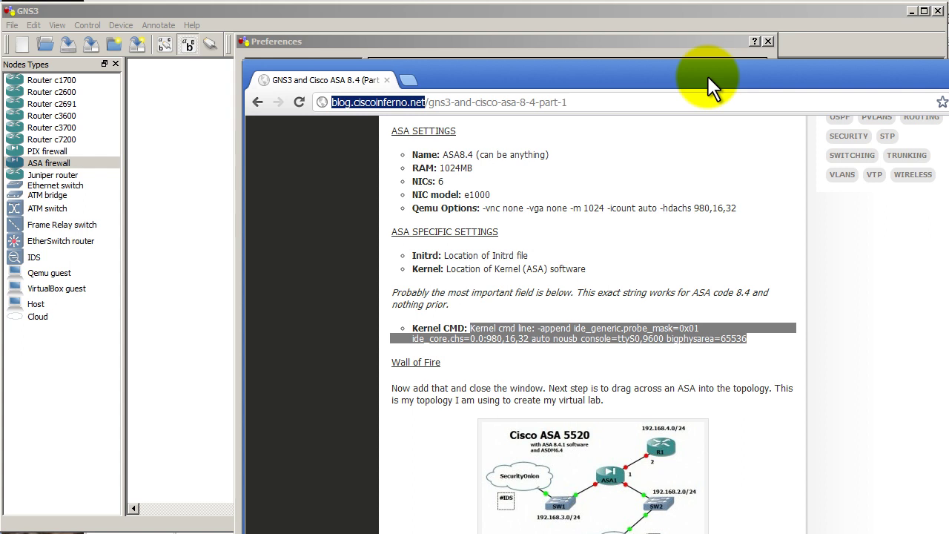
{"action": "key", "text": "alt+Tab"}
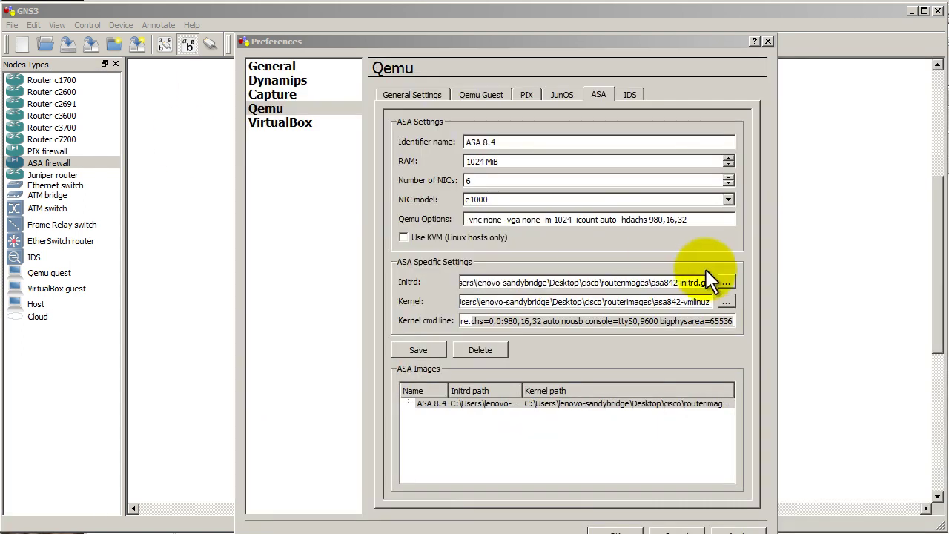
{"action": "left_click", "coordinate": [420, 354]}
Close Preferences with OK and start all devices, leaving ASA1 alone on the canvas
{"action": "left_click", "coordinate": [697, 529]}
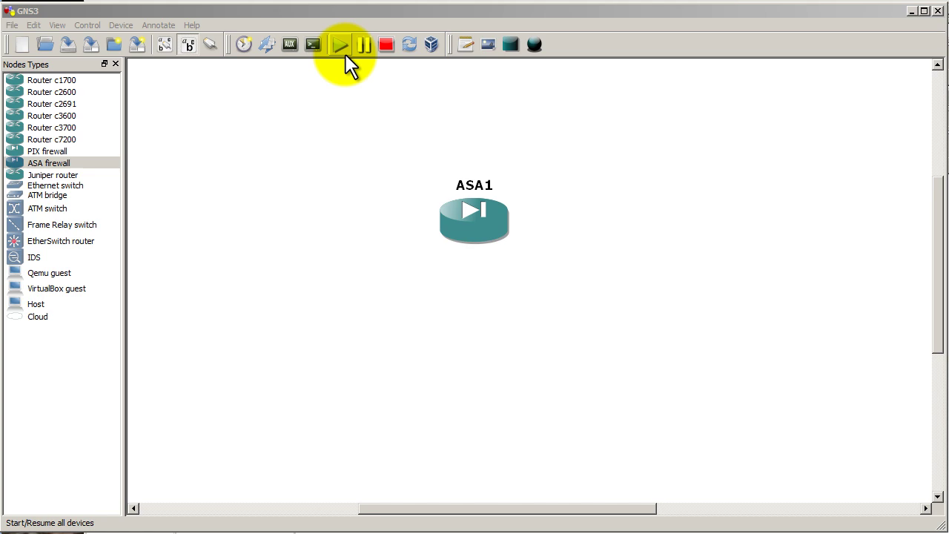
{"action": "left_click", "coordinate": [312, 44]}
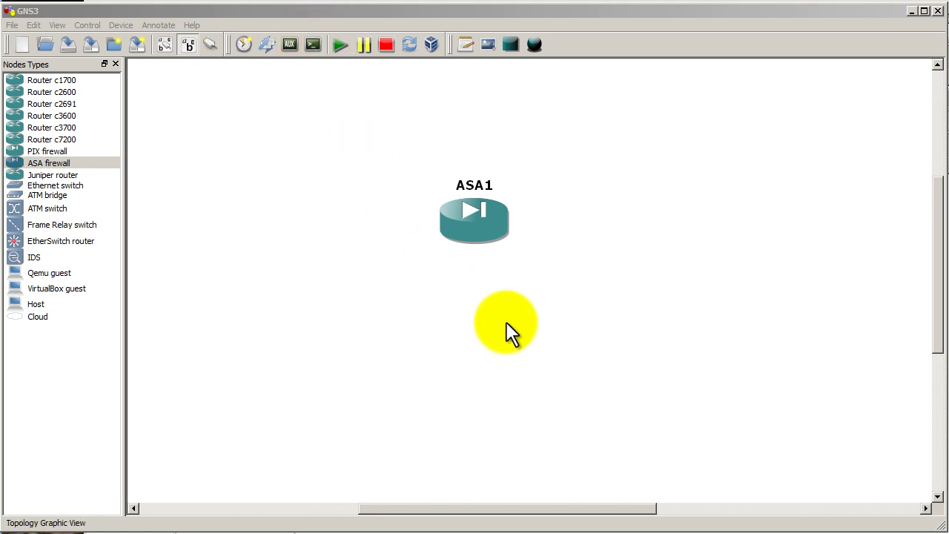